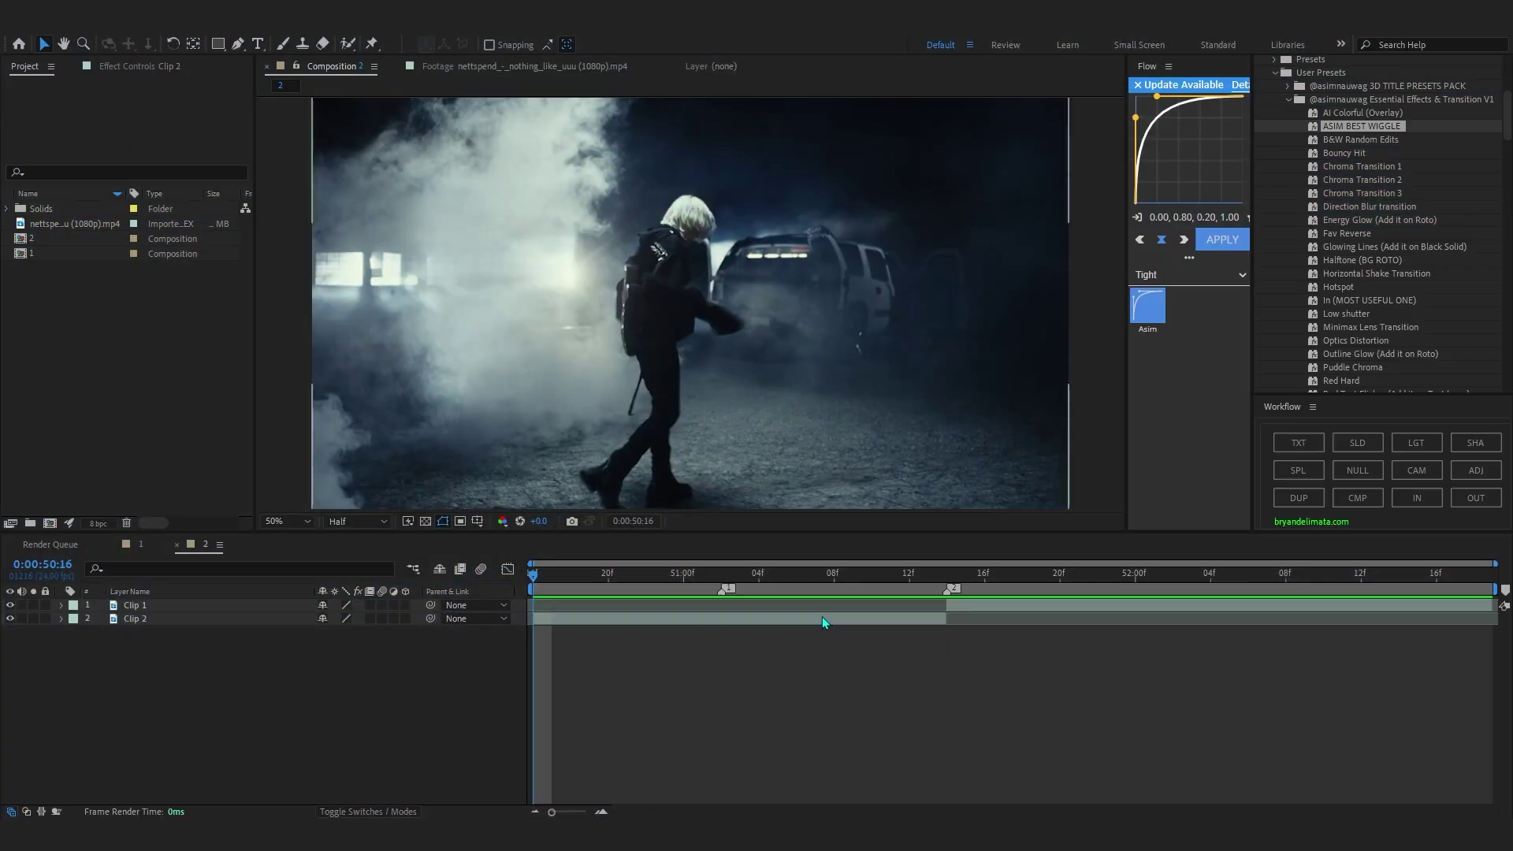
# Split Clip 2 at the first marker, at 0:00:51:02.
pyautogui.click(821, 622)
pyautogui.press('space')
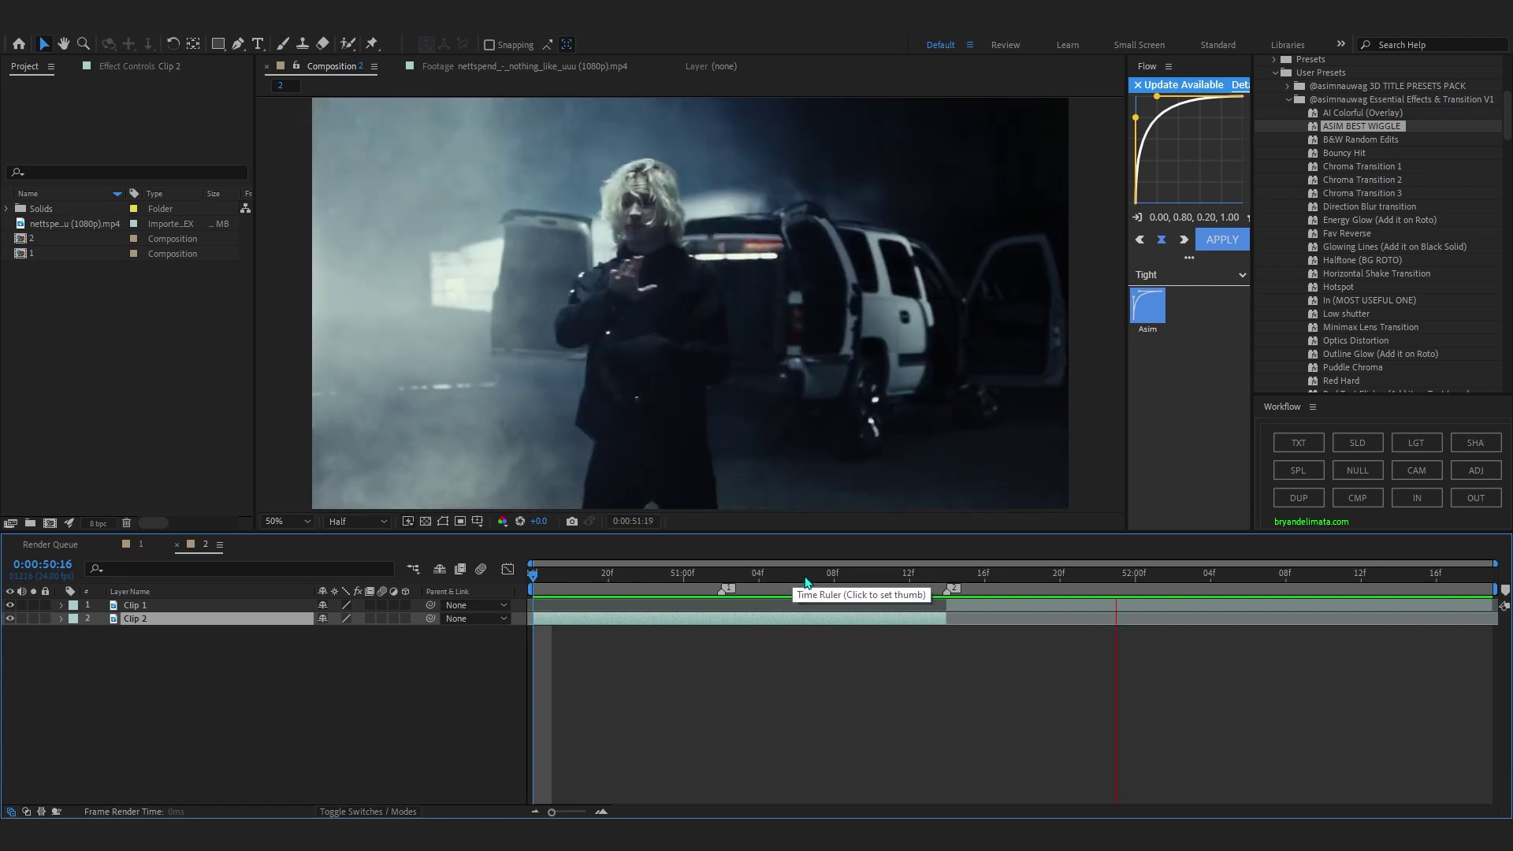
pyautogui.moveTo(805, 583); pyautogui.dragTo(714, 645)
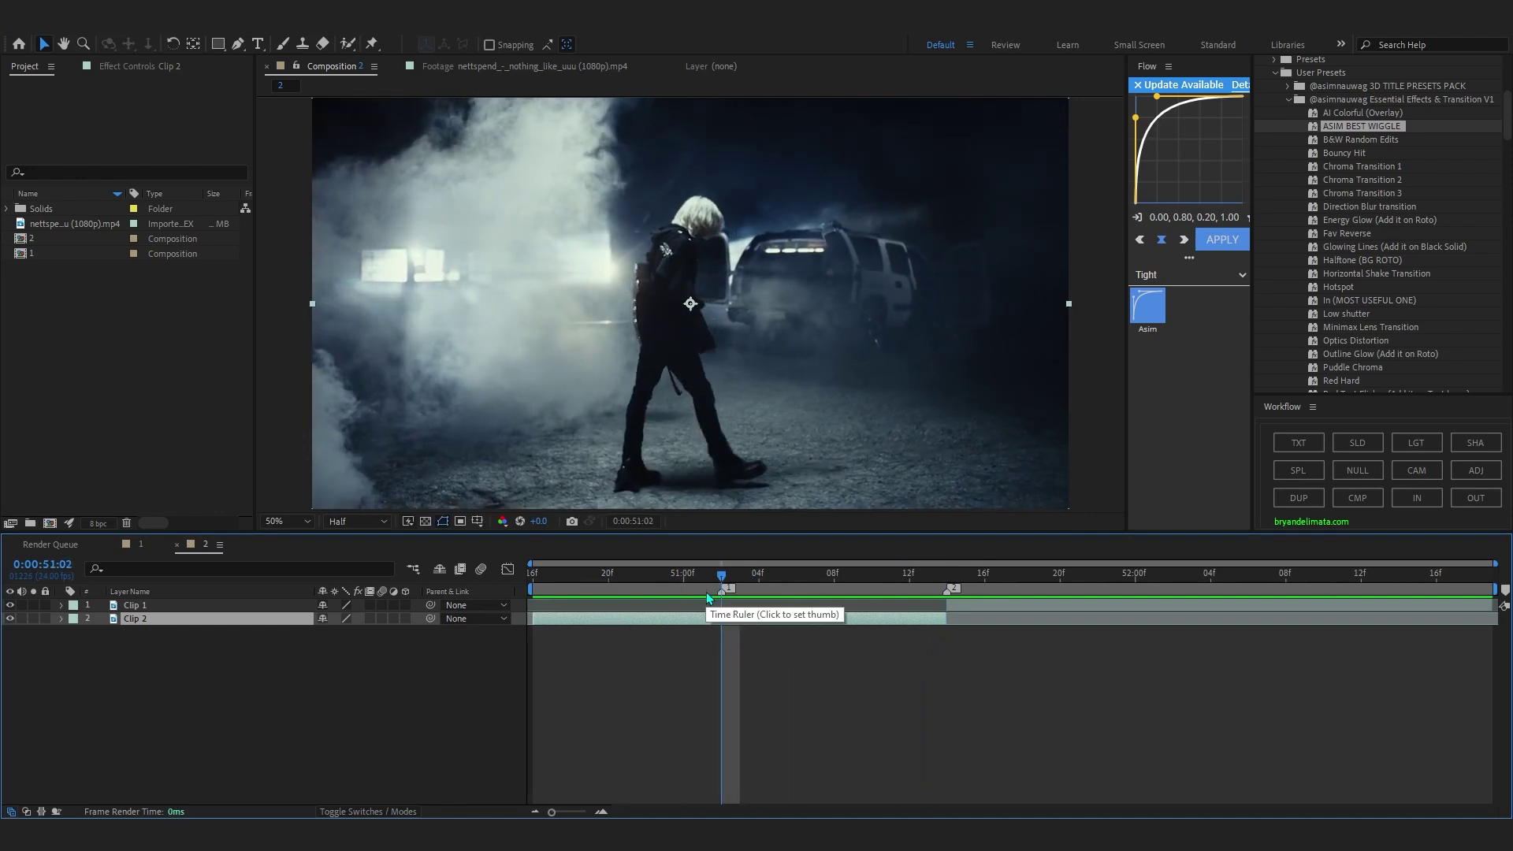
pyautogui.hotkey('ctrl', 'shift', 'd')
pyautogui.click(722, 684)
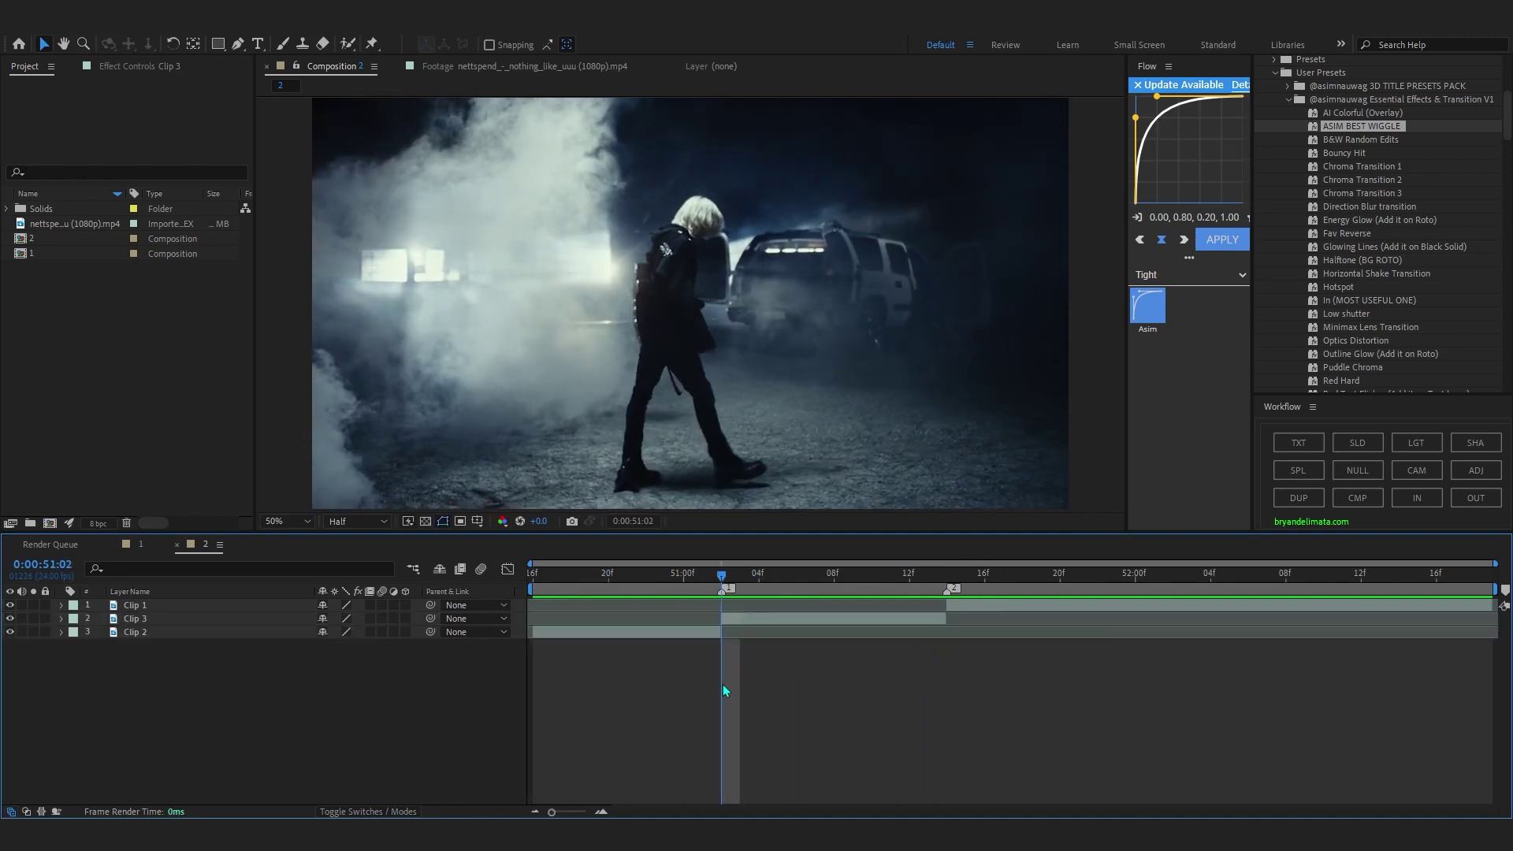
# Apply the S_RandomEdits effect to Clip 3, the segment between the two markers, and play back the result.
pyautogui.click(760, 620)
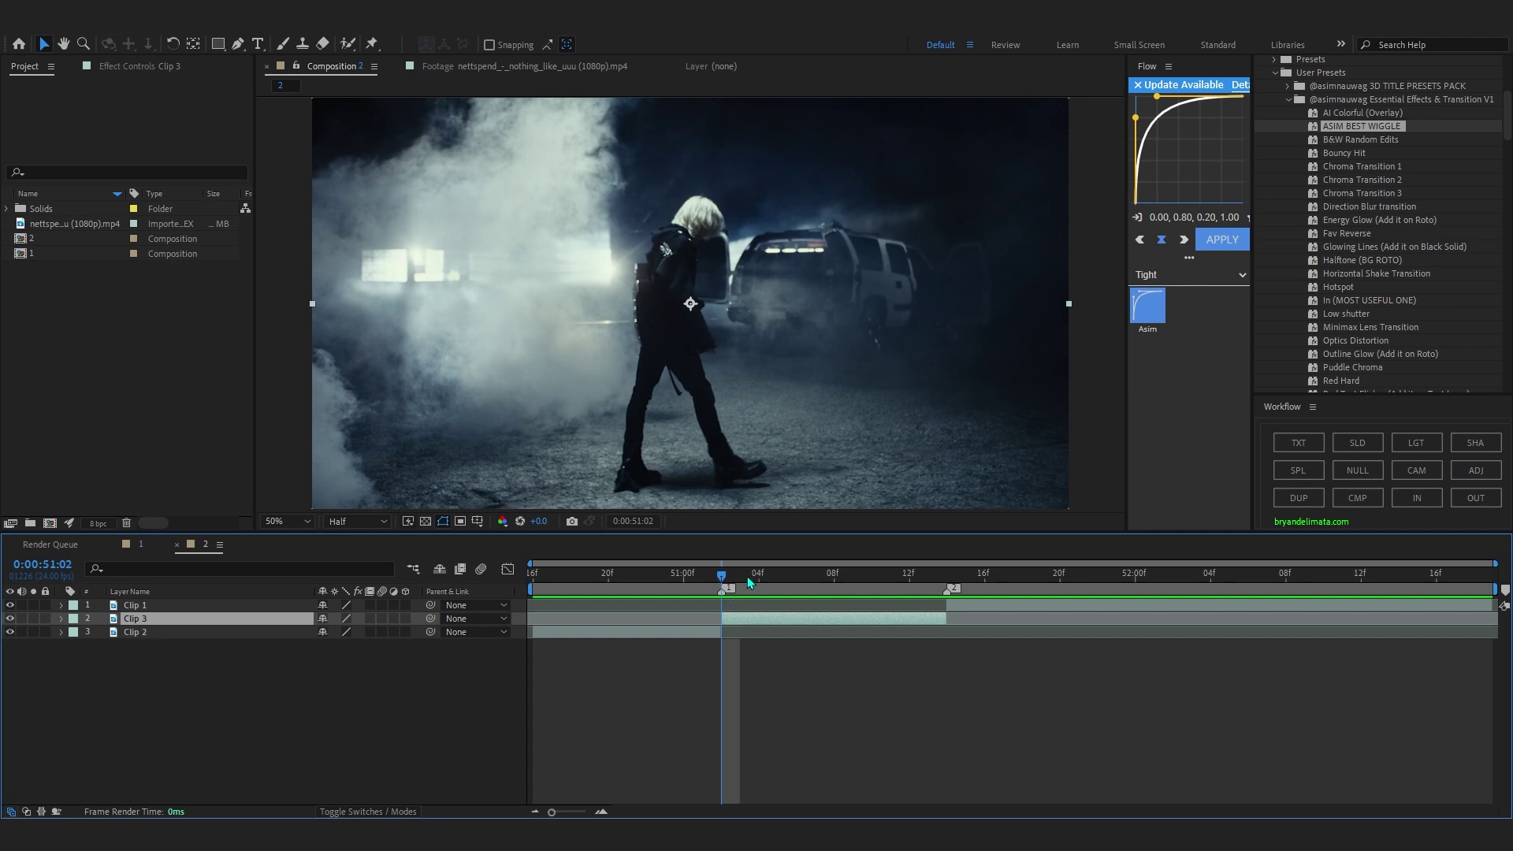
pyautogui.press('space')
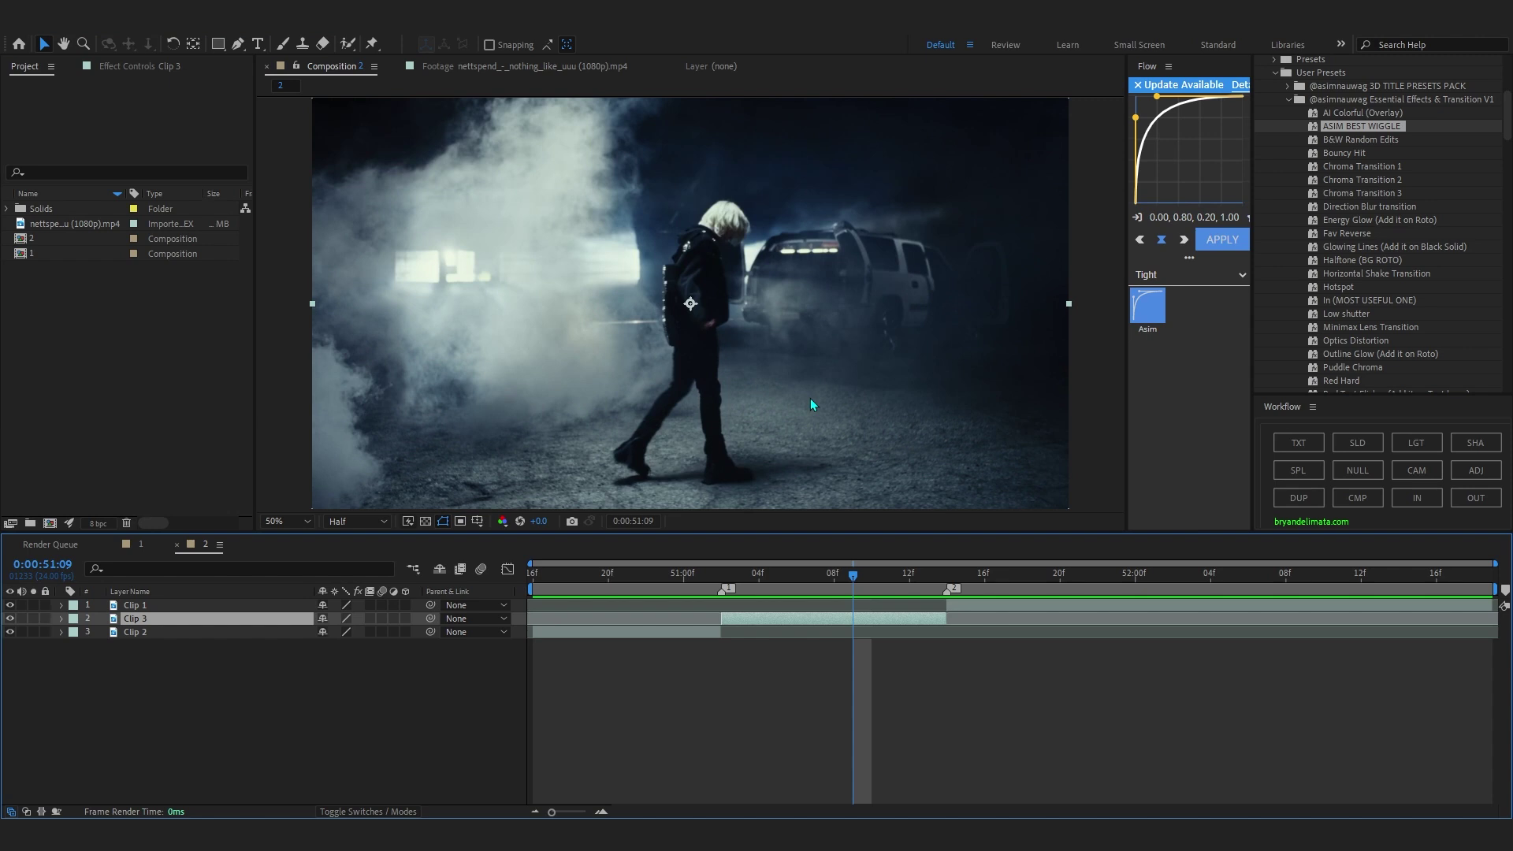
pyautogui.hotkey('ctrl', 'space')
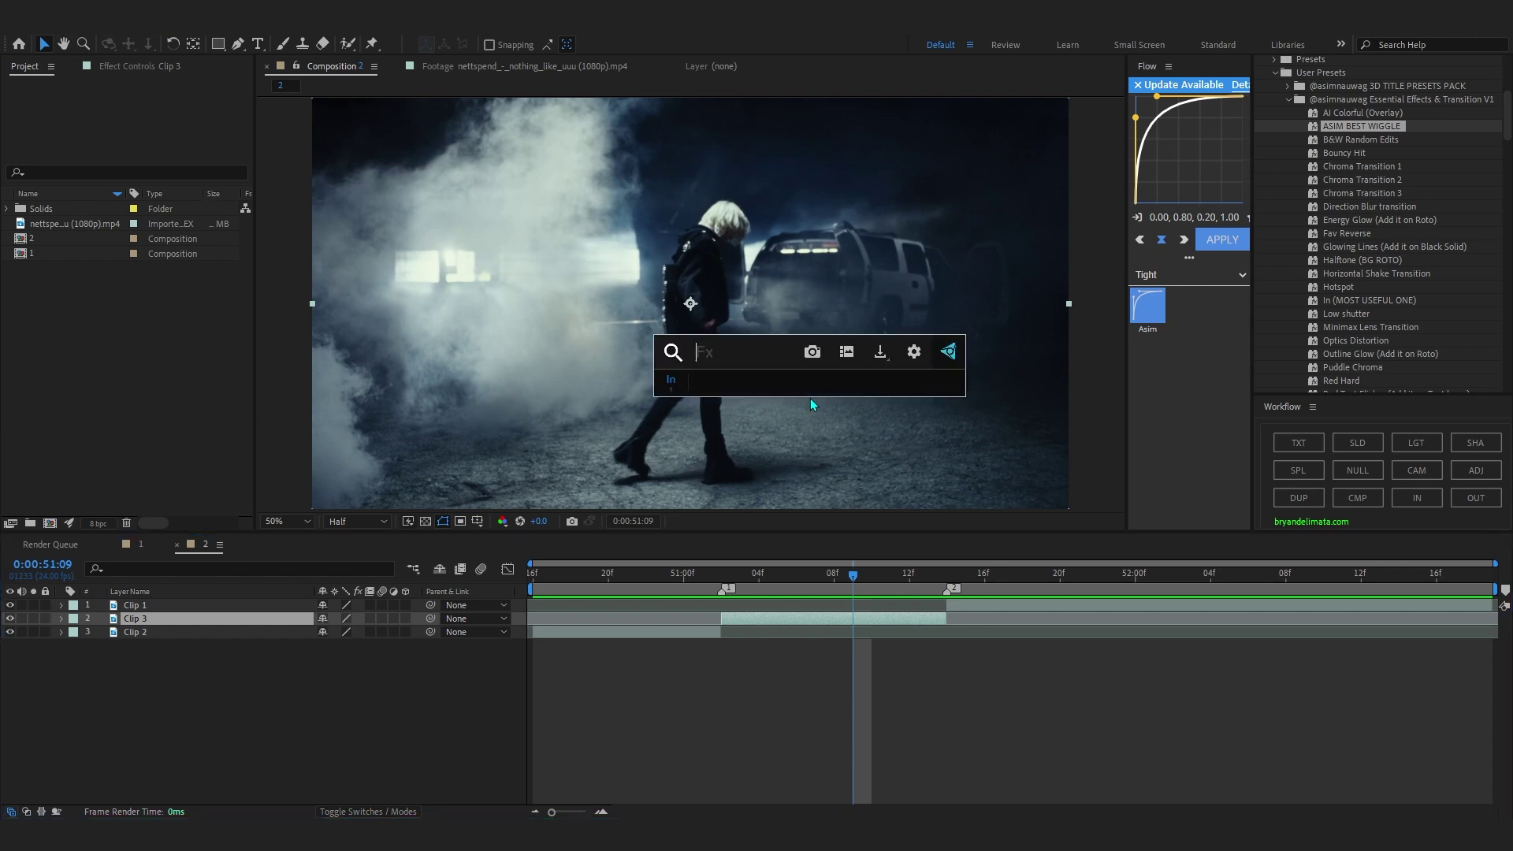
pyautogui.write('s_rand')
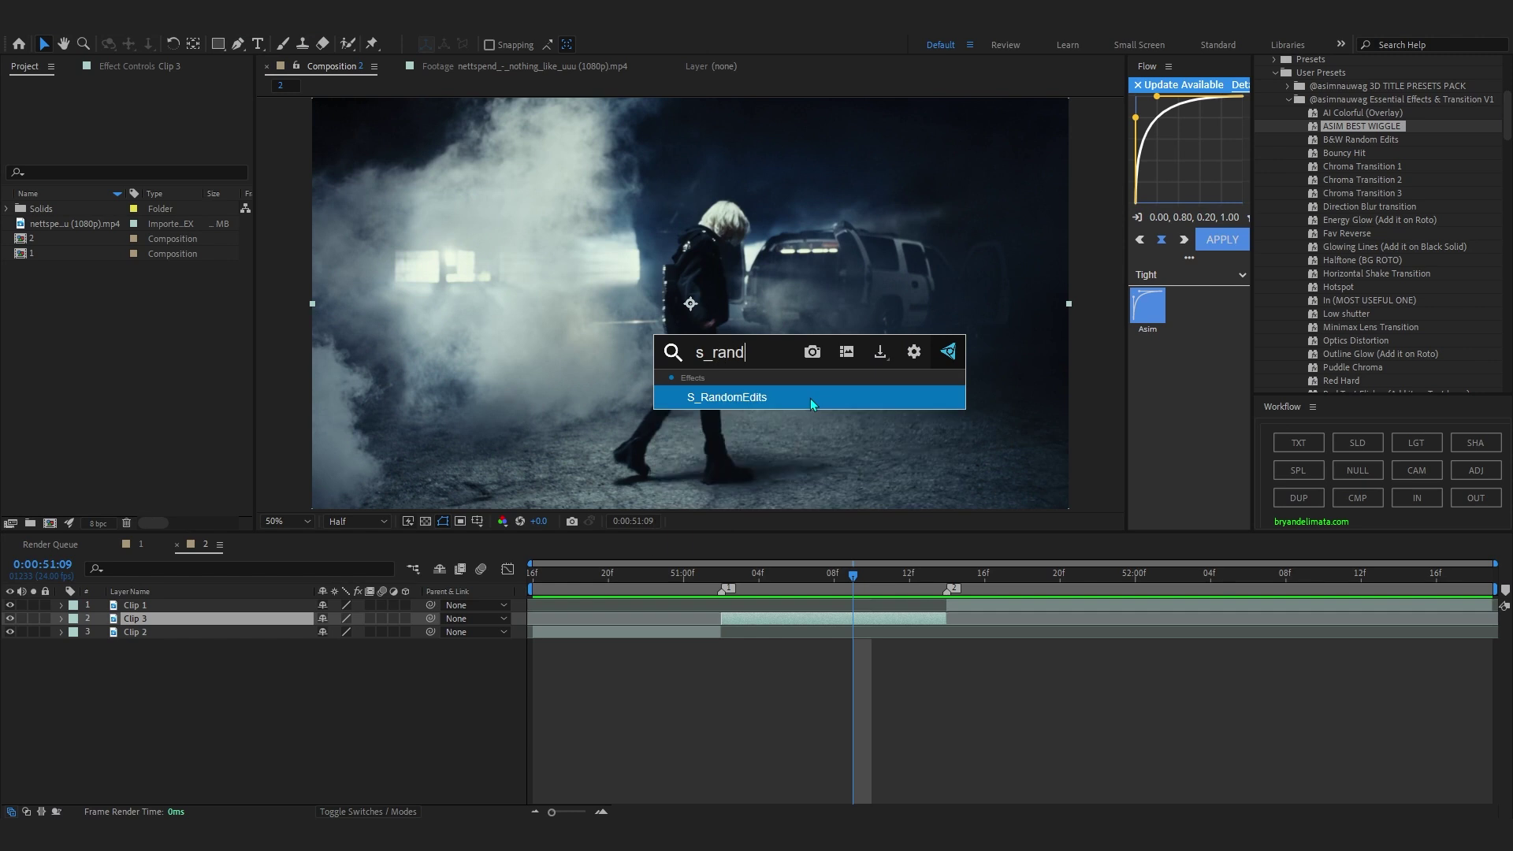
pyautogui.press('Return')
pyautogui.click(627, 573)
pyautogui.press('space')
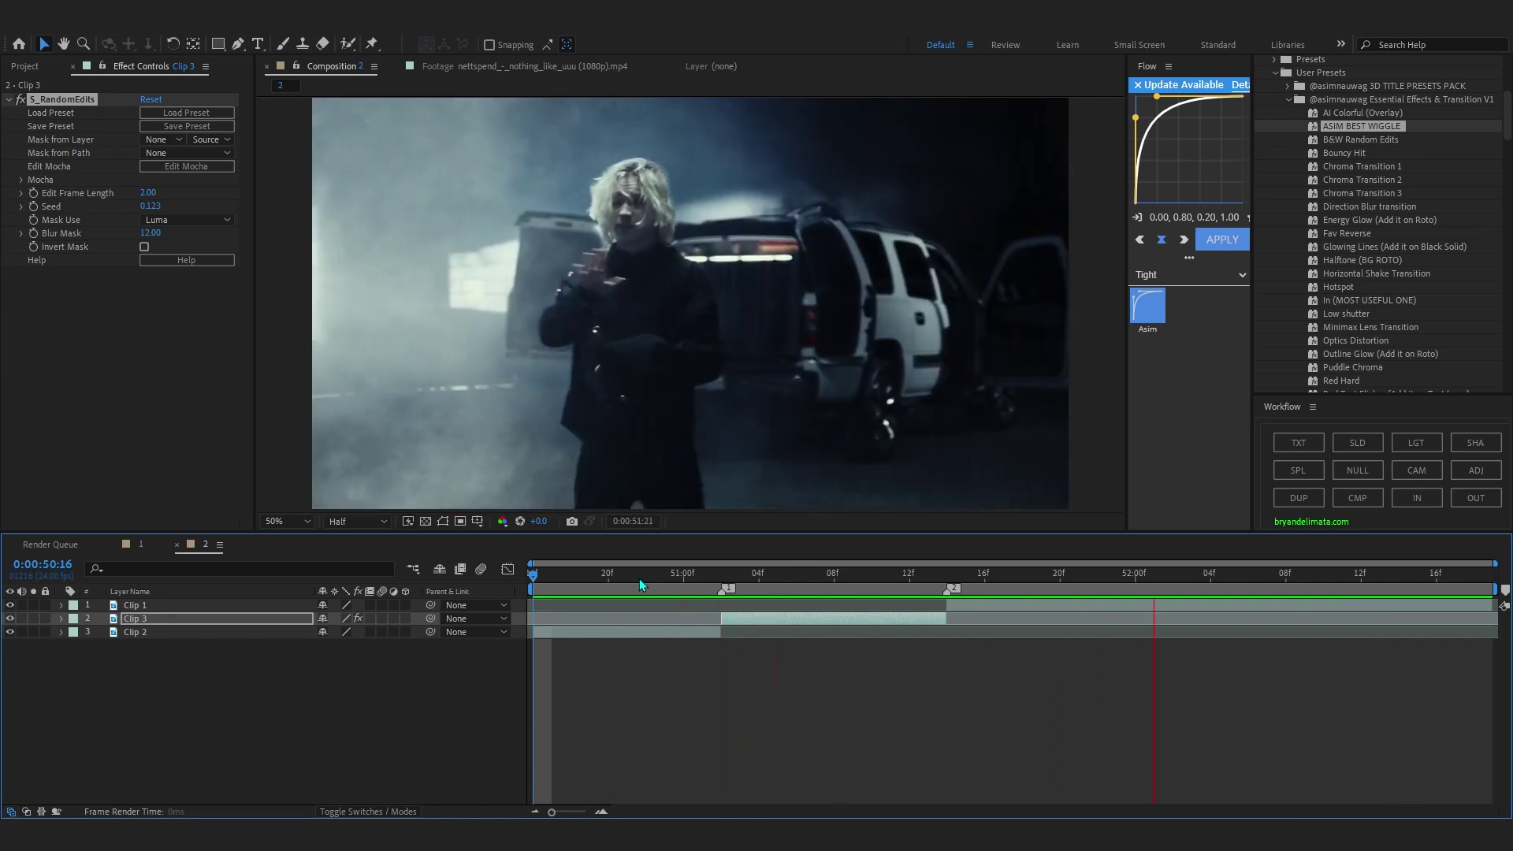
pyautogui.moveTo(897, 578); pyautogui.dragTo(610, 578)
pyautogui.press('space')
pyautogui.click(664, 576)
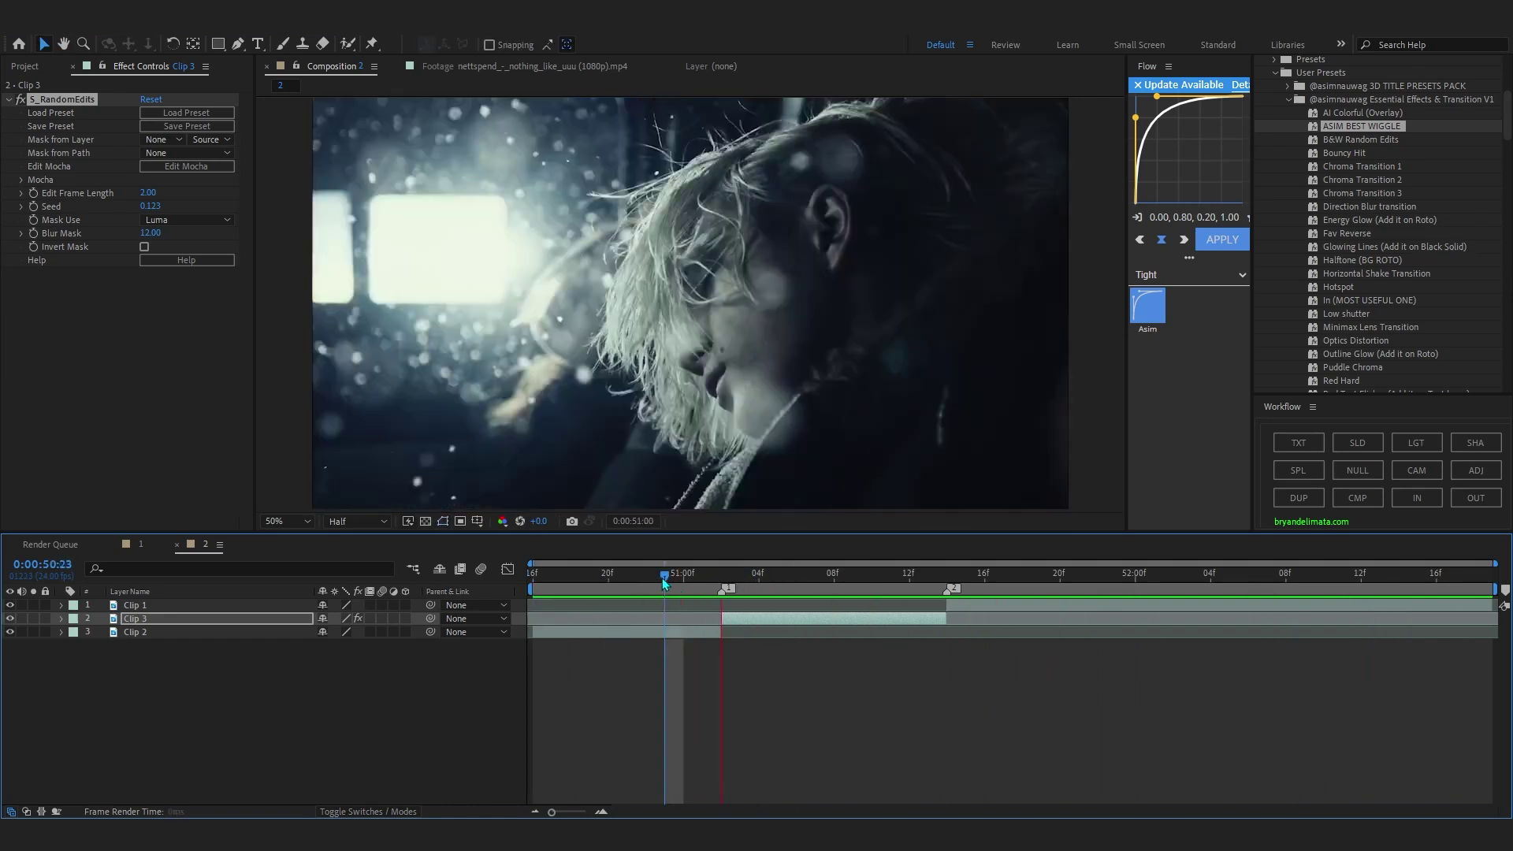
pyautogui.press('space')
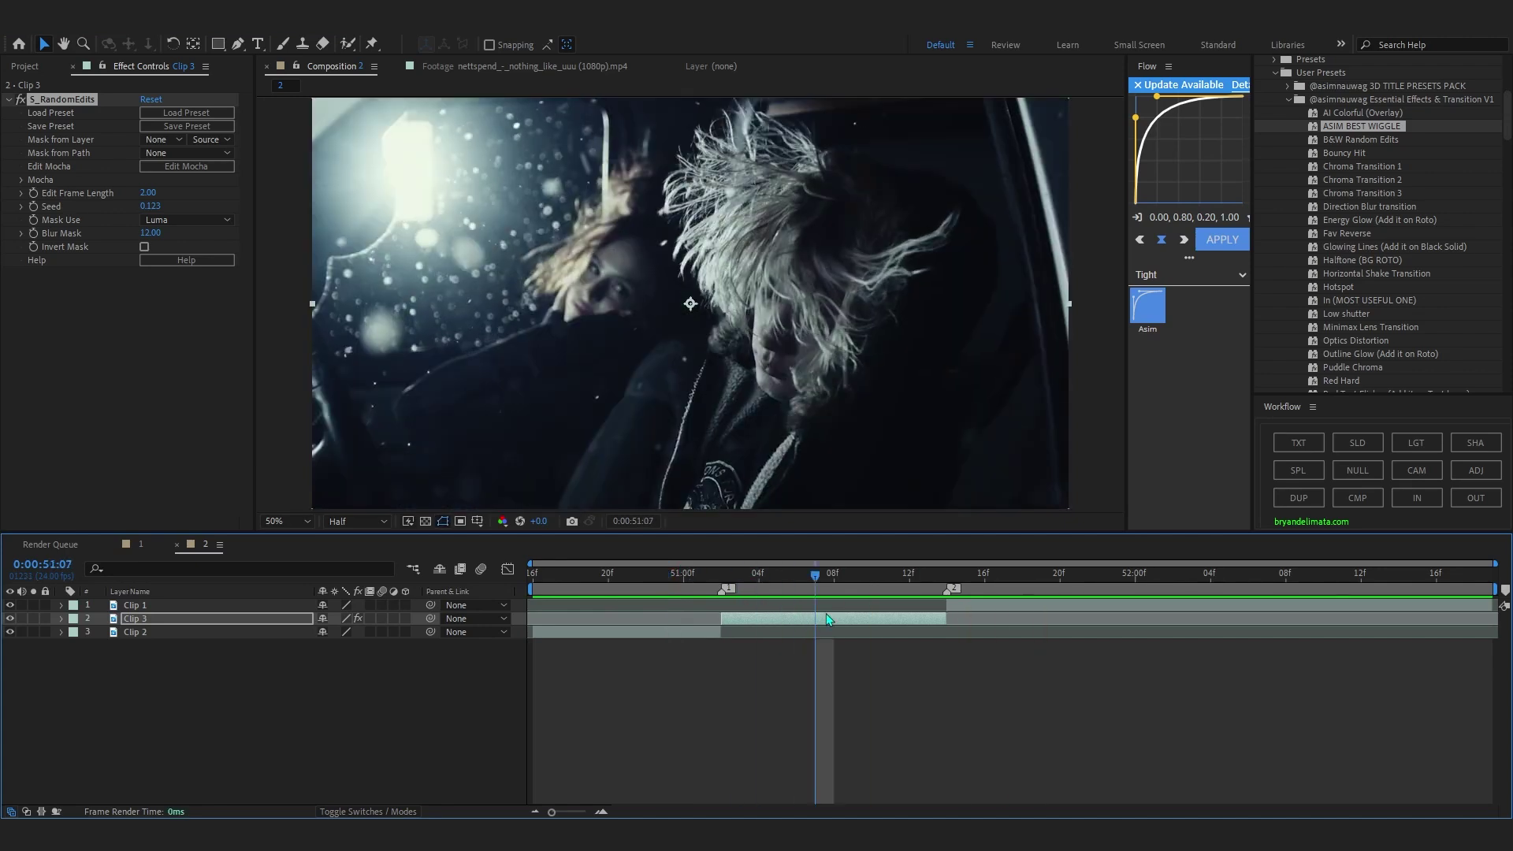
# Add the RSMB motion blur effect to Clip 3.
pyautogui.click(784, 307)
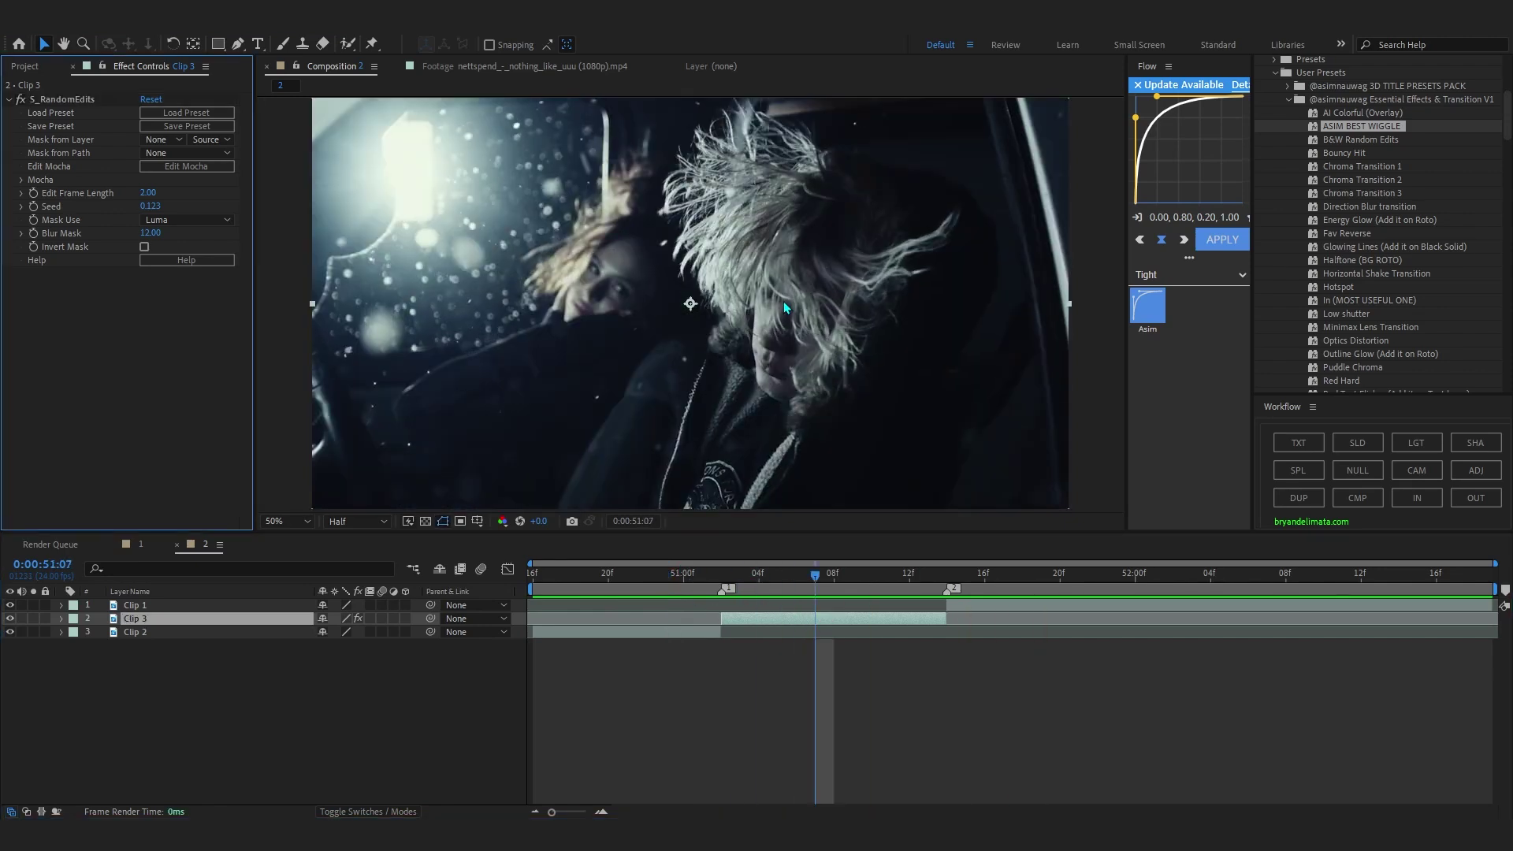
pyautogui.hotkey('ctrl', 'space')
pyautogui.write('rsmb')
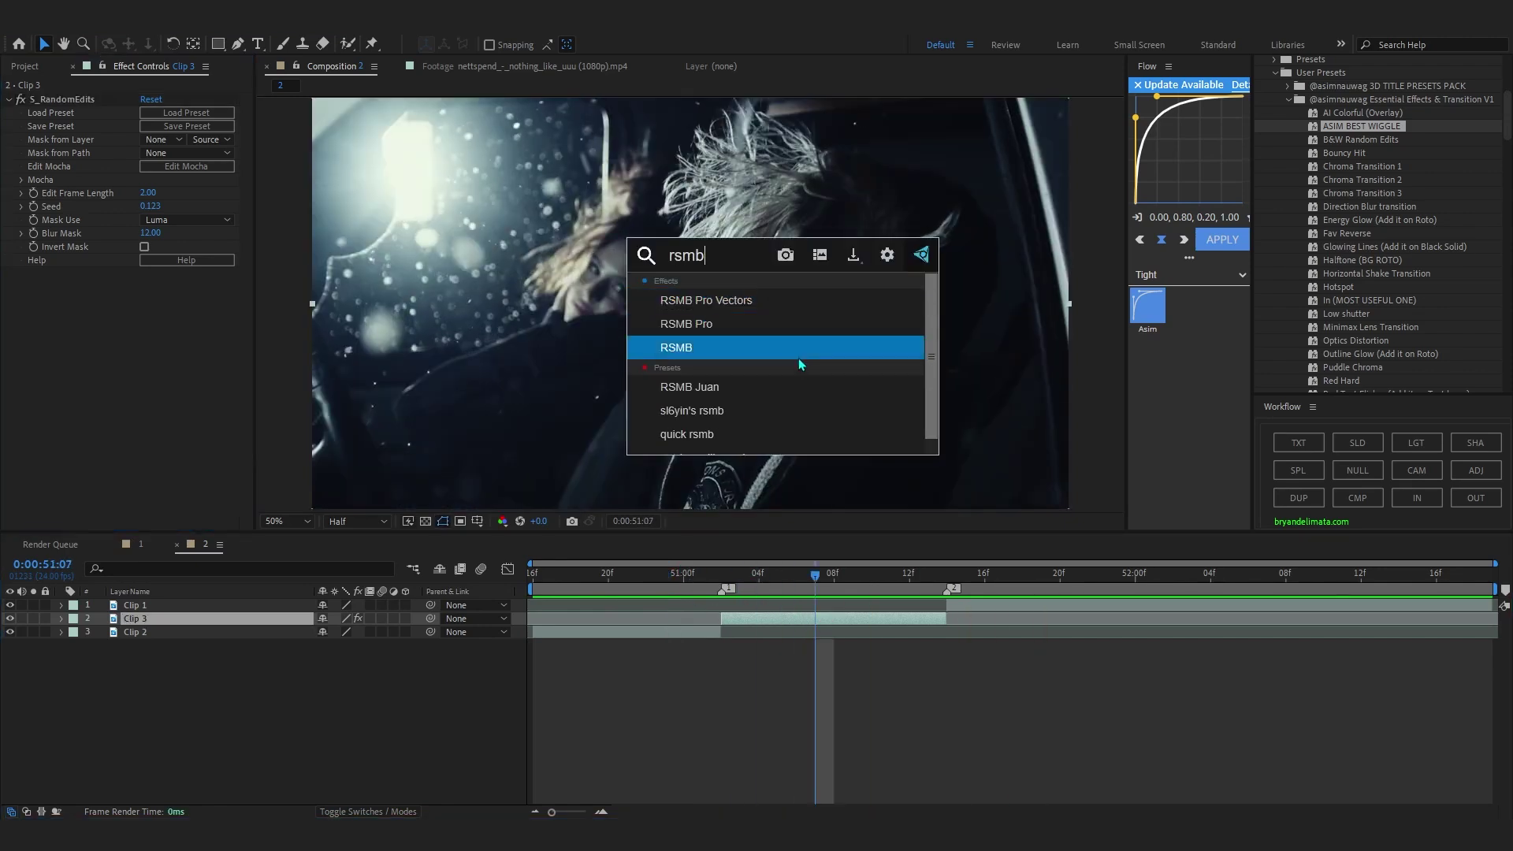
pyautogui.click(798, 356)
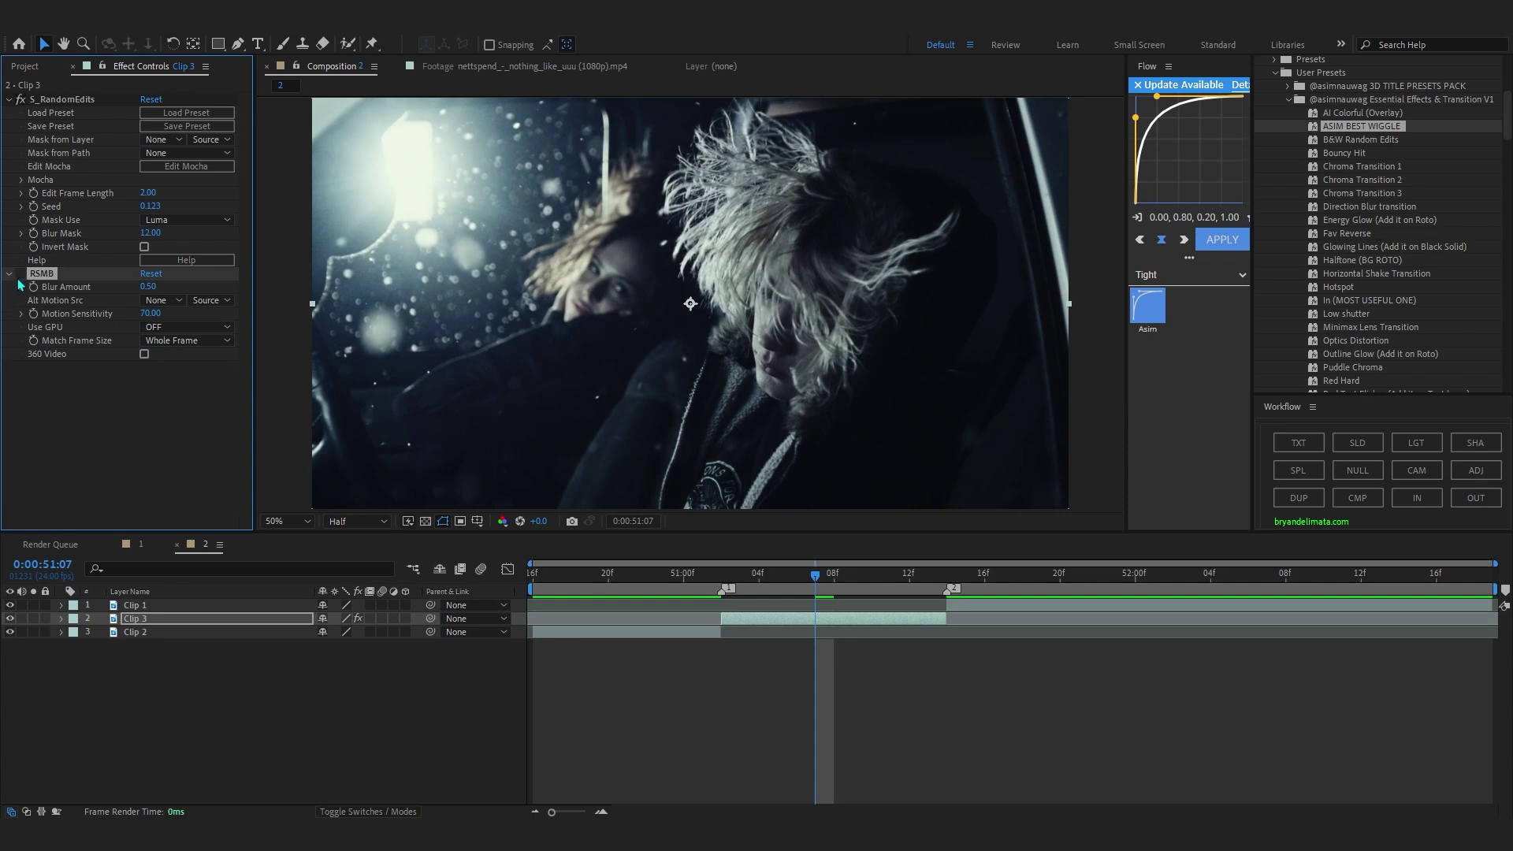
pyautogui.hotkey('ctrl', 'space')
pyautogui.write('cc for')
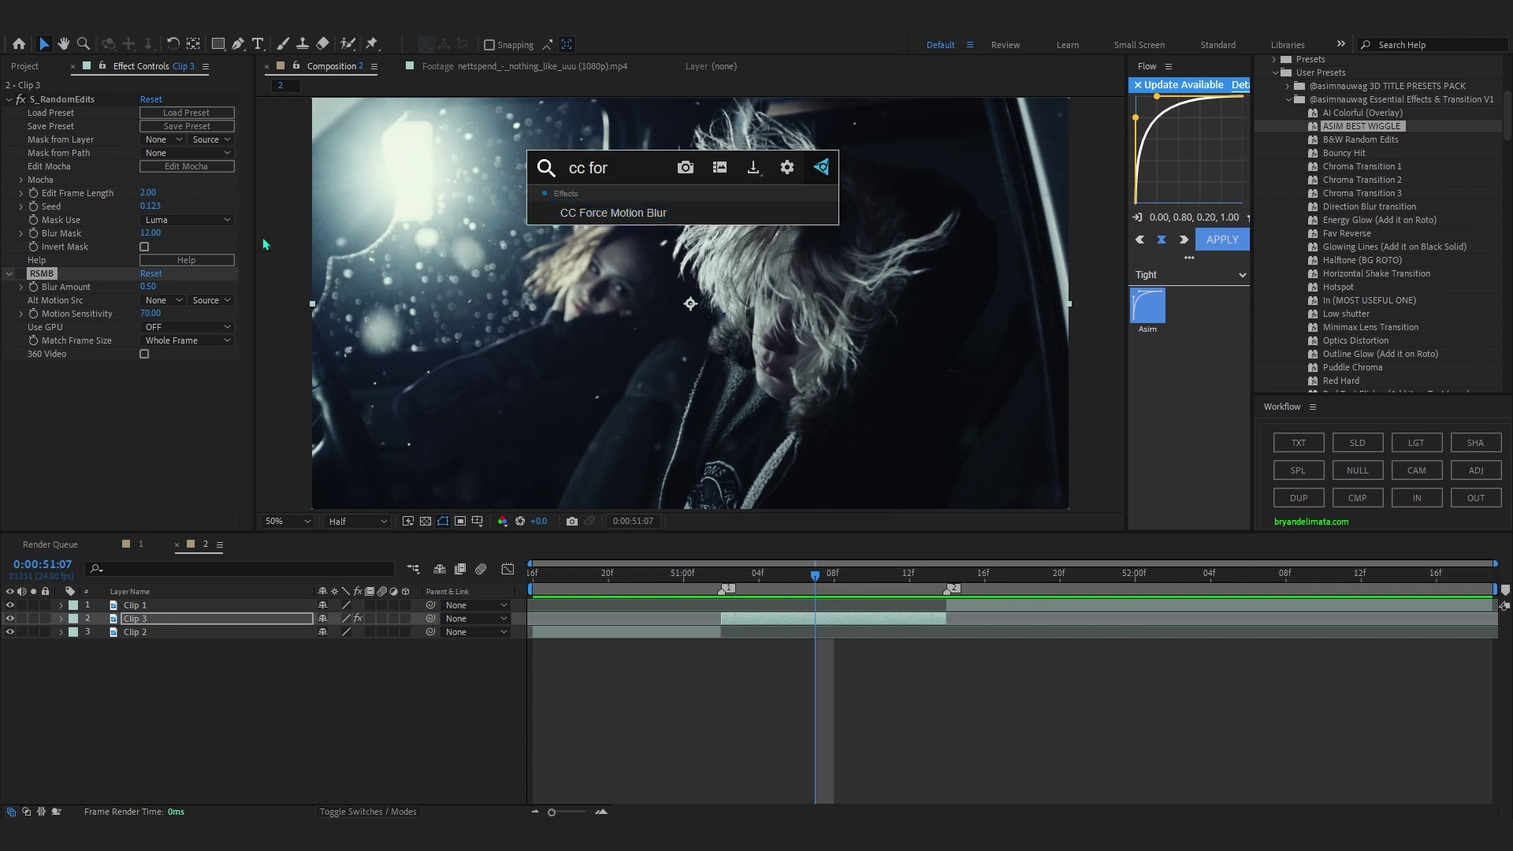
pyautogui.click(41, 276)
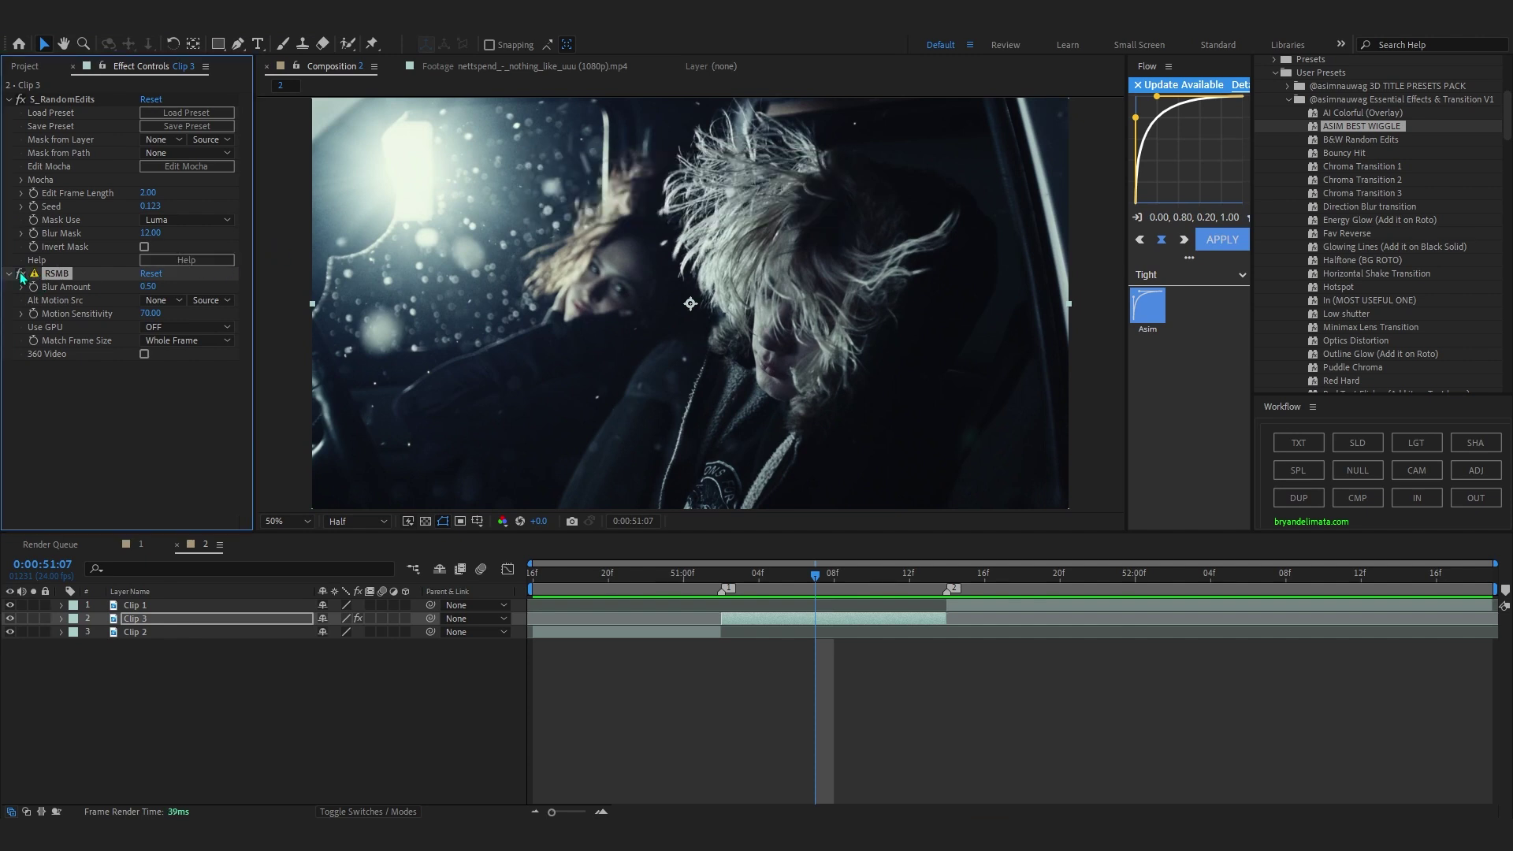
# Set the RSMB Blur Amount to 1.00 and its Motion Sensitivity to 100 on Clip 3.
pyautogui.click(800, 584)
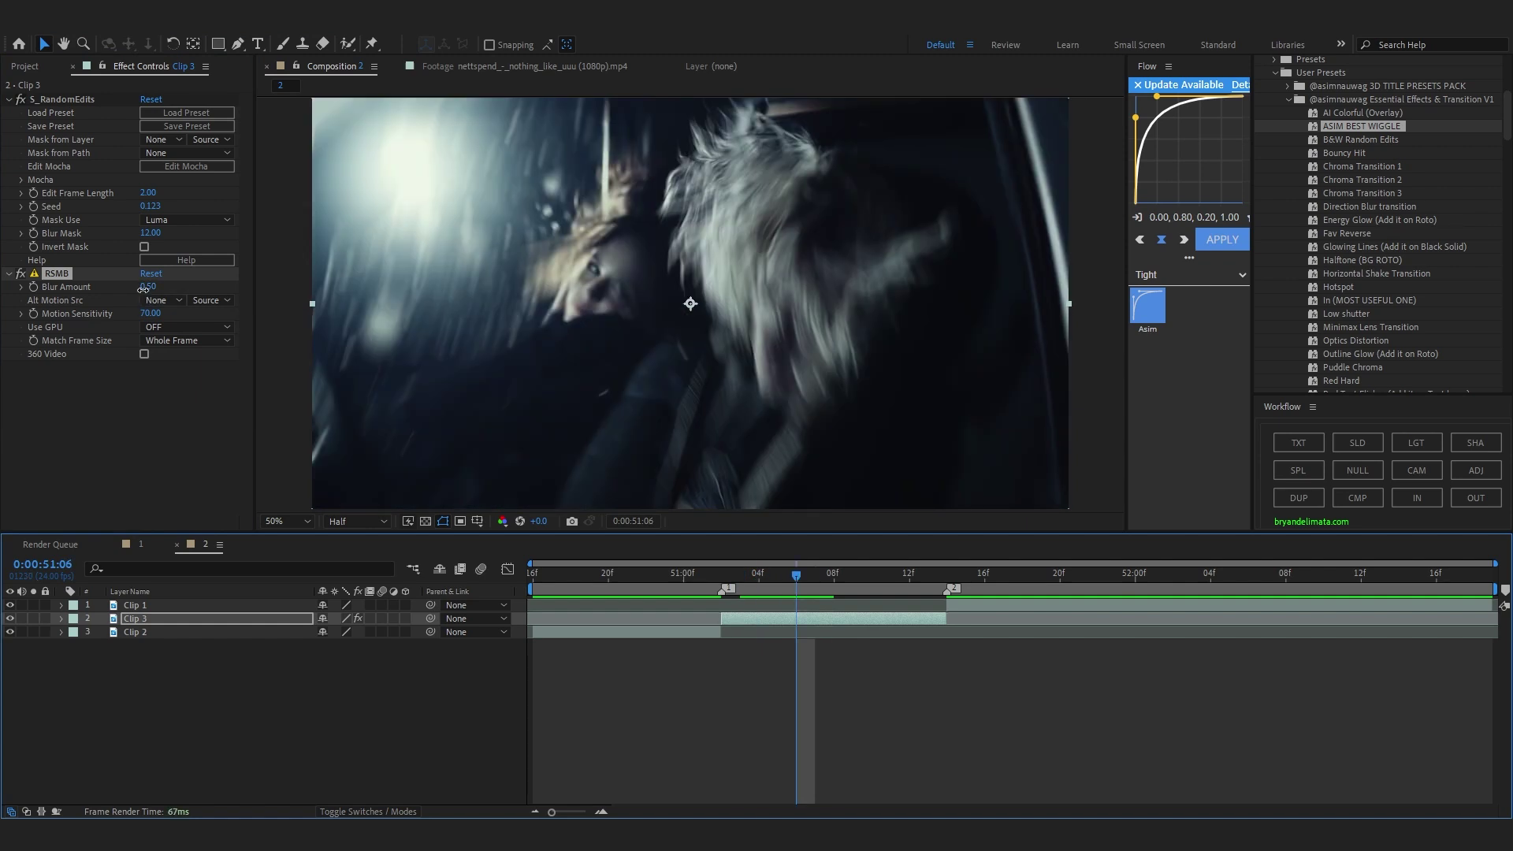
pyautogui.click(145, 287)
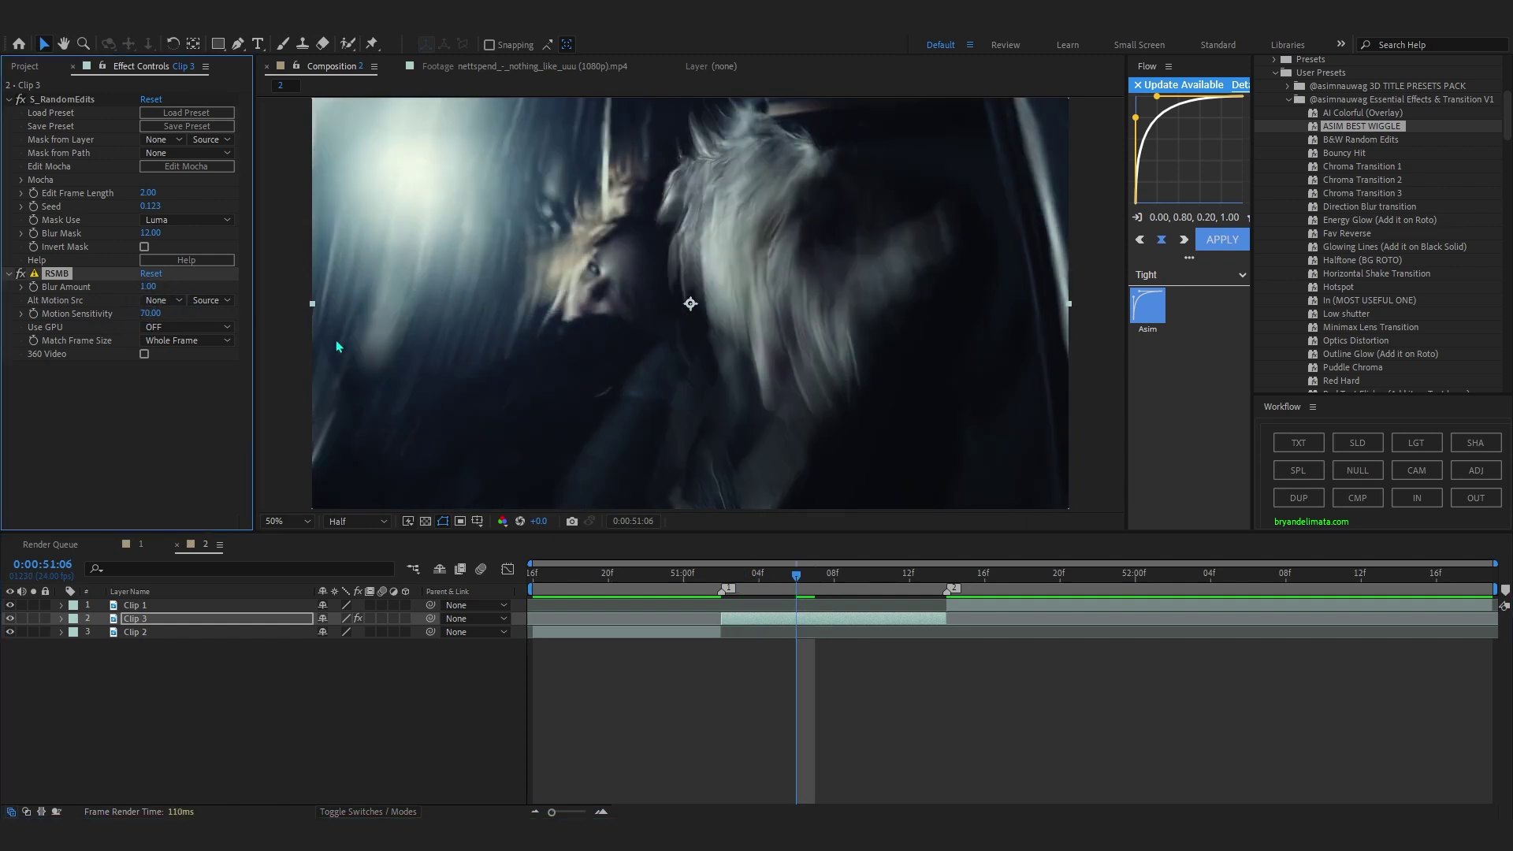
pyautogui.moveTo(796, 588); pyautogui.dragTo(759, 654)
pyautogui.click(156, 314)
pyautogui.write('100')
pyautogui.press('Return')
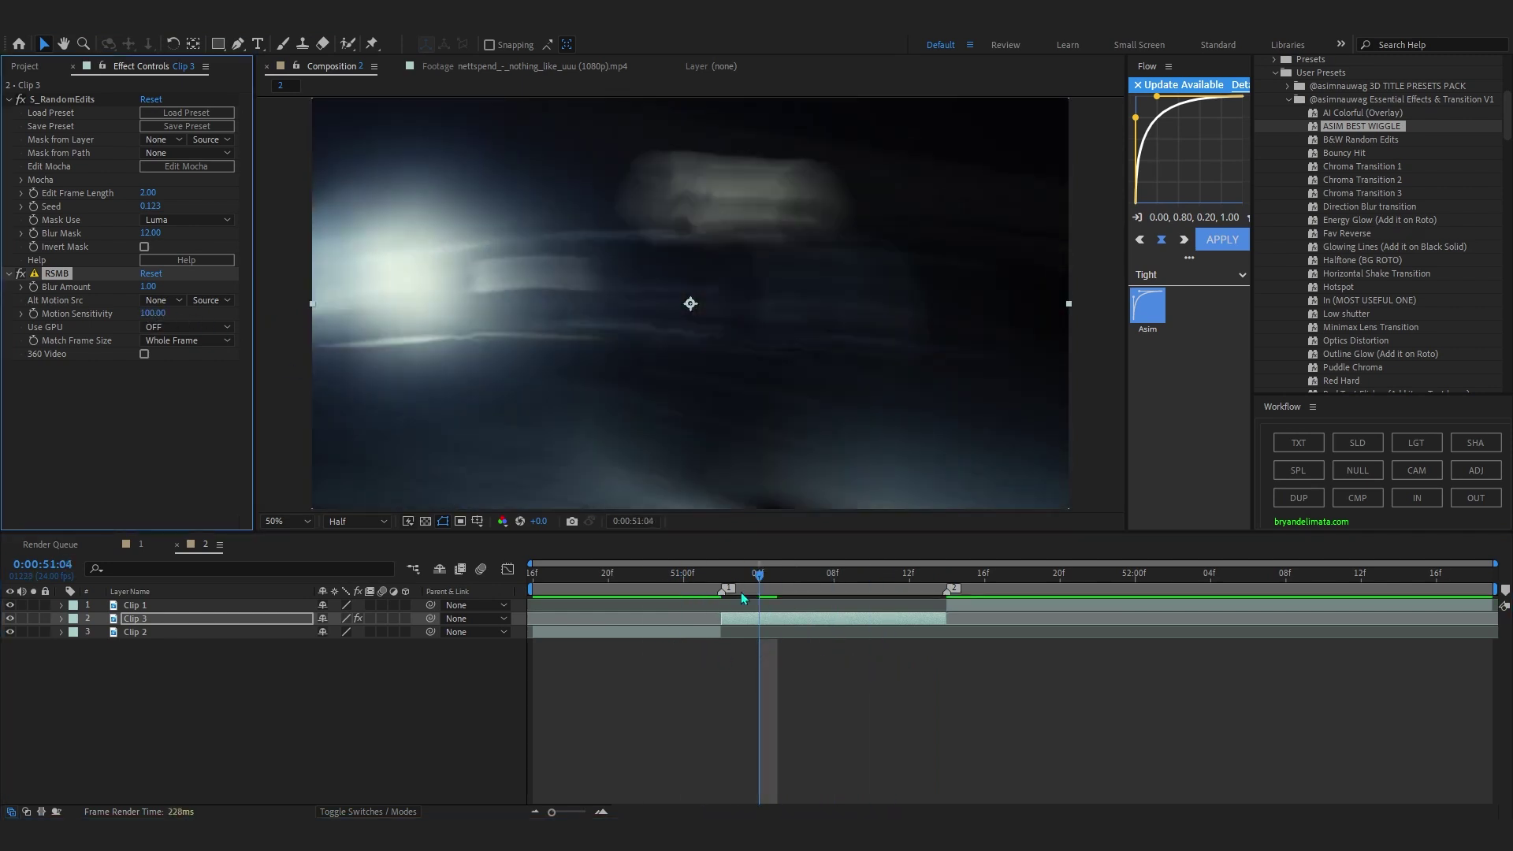
# Play back the composition from just before the first marker to examine the blurred random edits.
pyautogui.moveTo(742, 592); pyautogui.dragTo(632, 583)
pyautogui.click(666, 584)
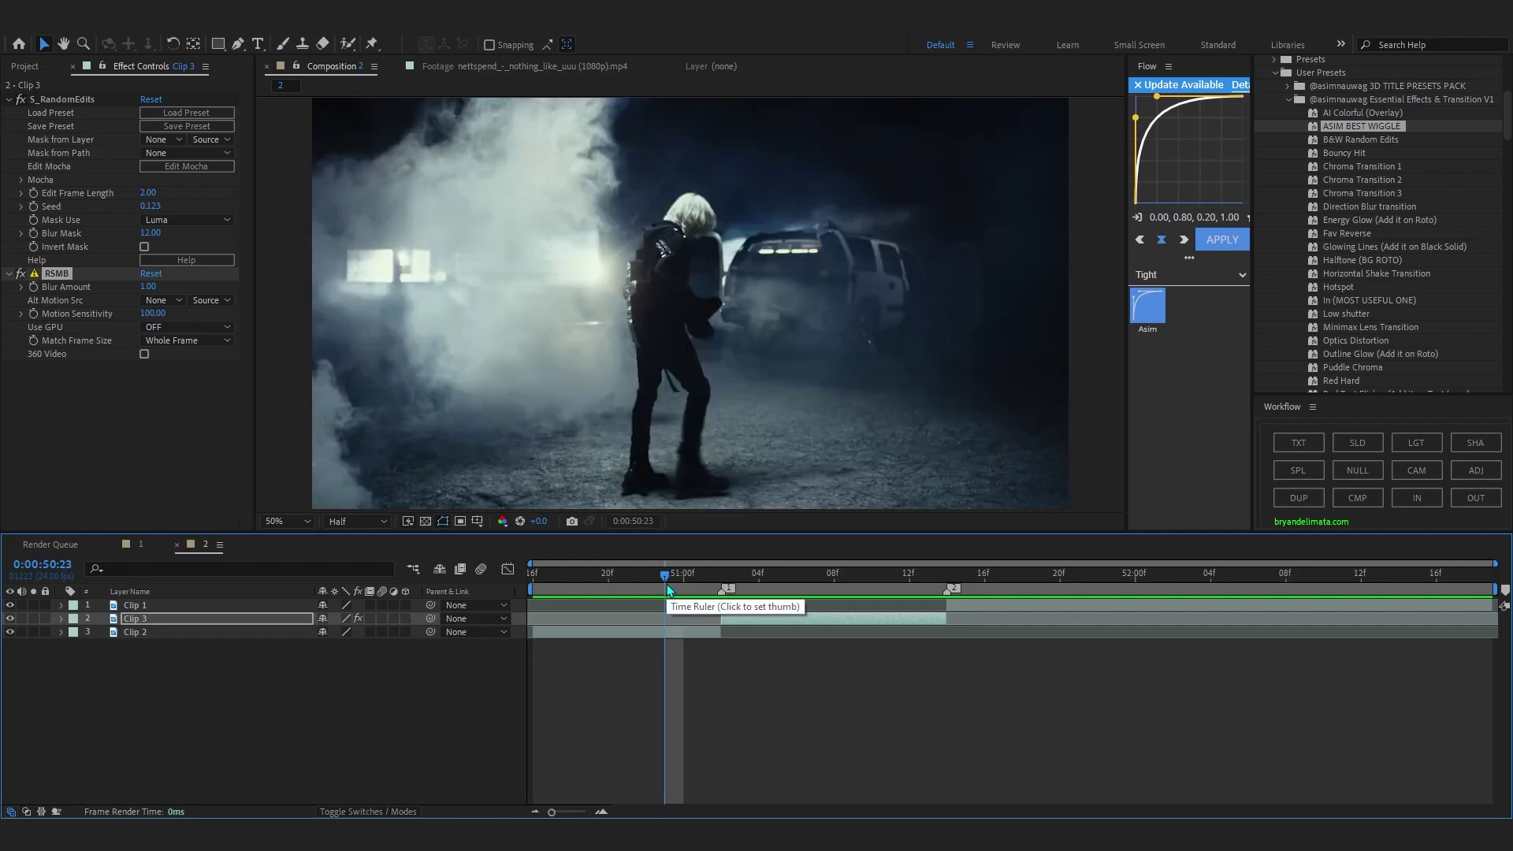
pyautogui.press('space')
pyautogui.click(683, 582)
pyautogui.press('space')
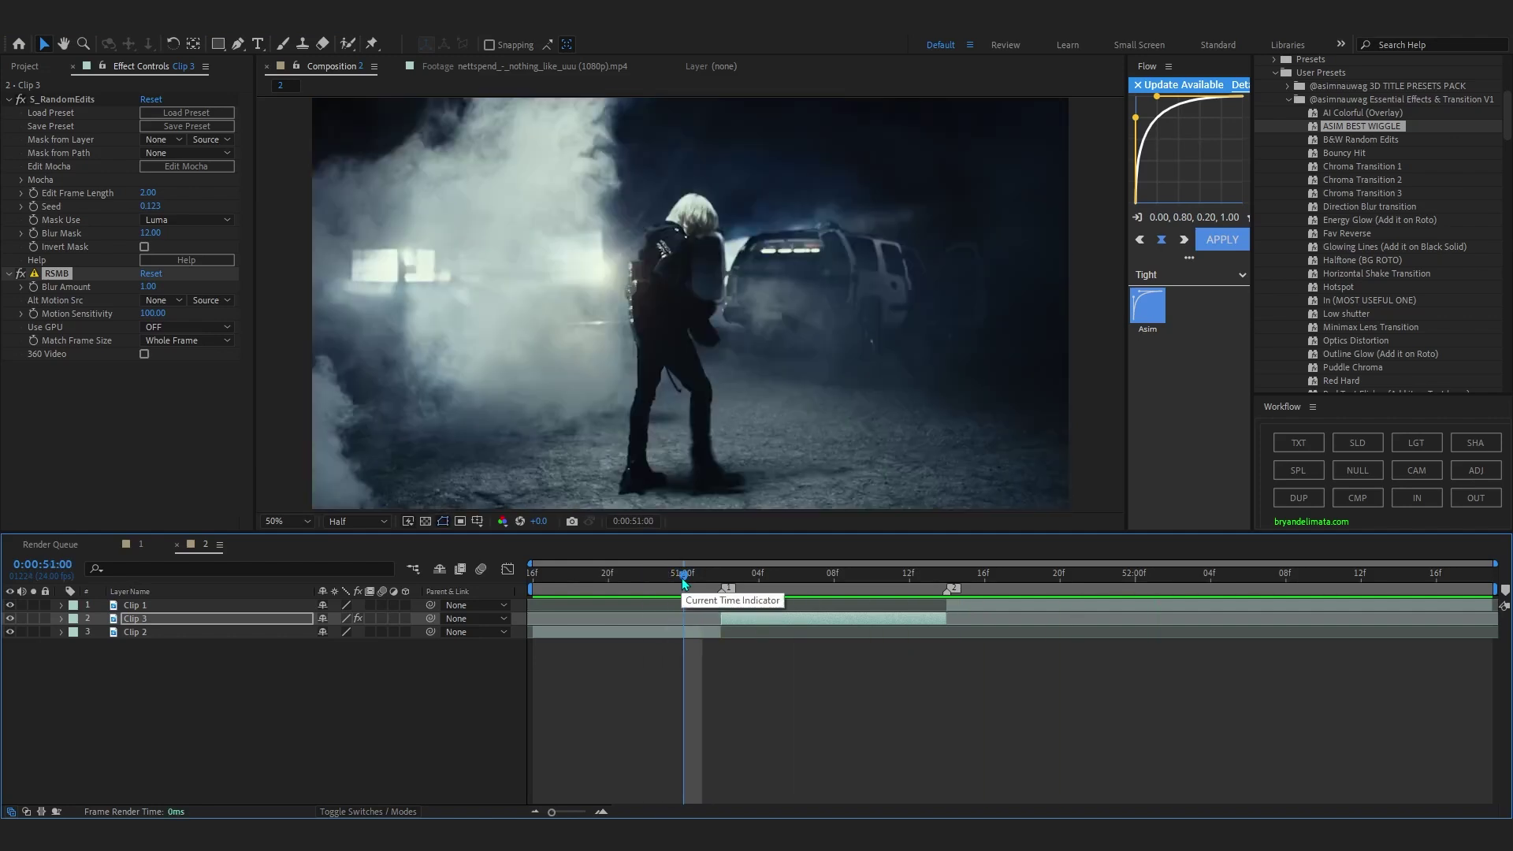
pyautogui.click(729, 591)
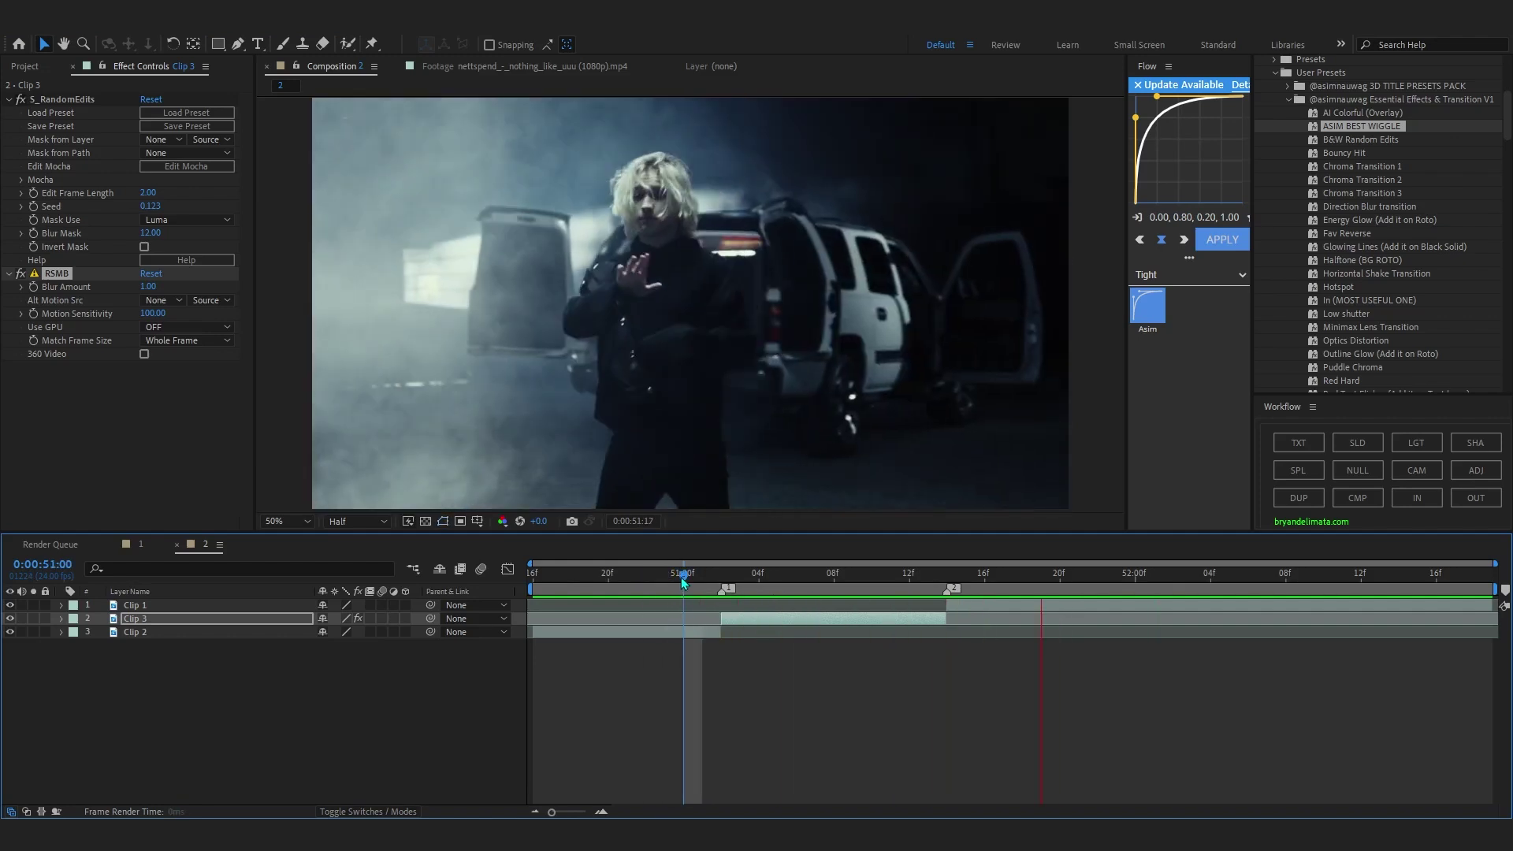
pyautogui.press('space')
# Add the Black & White effect to Clip 3 and check several of its frames.
pyautogui.hotkey('ctrl', 'space')
pyautogui.press('Escape')
pyautogui.hotkey('ctrl', 'space')
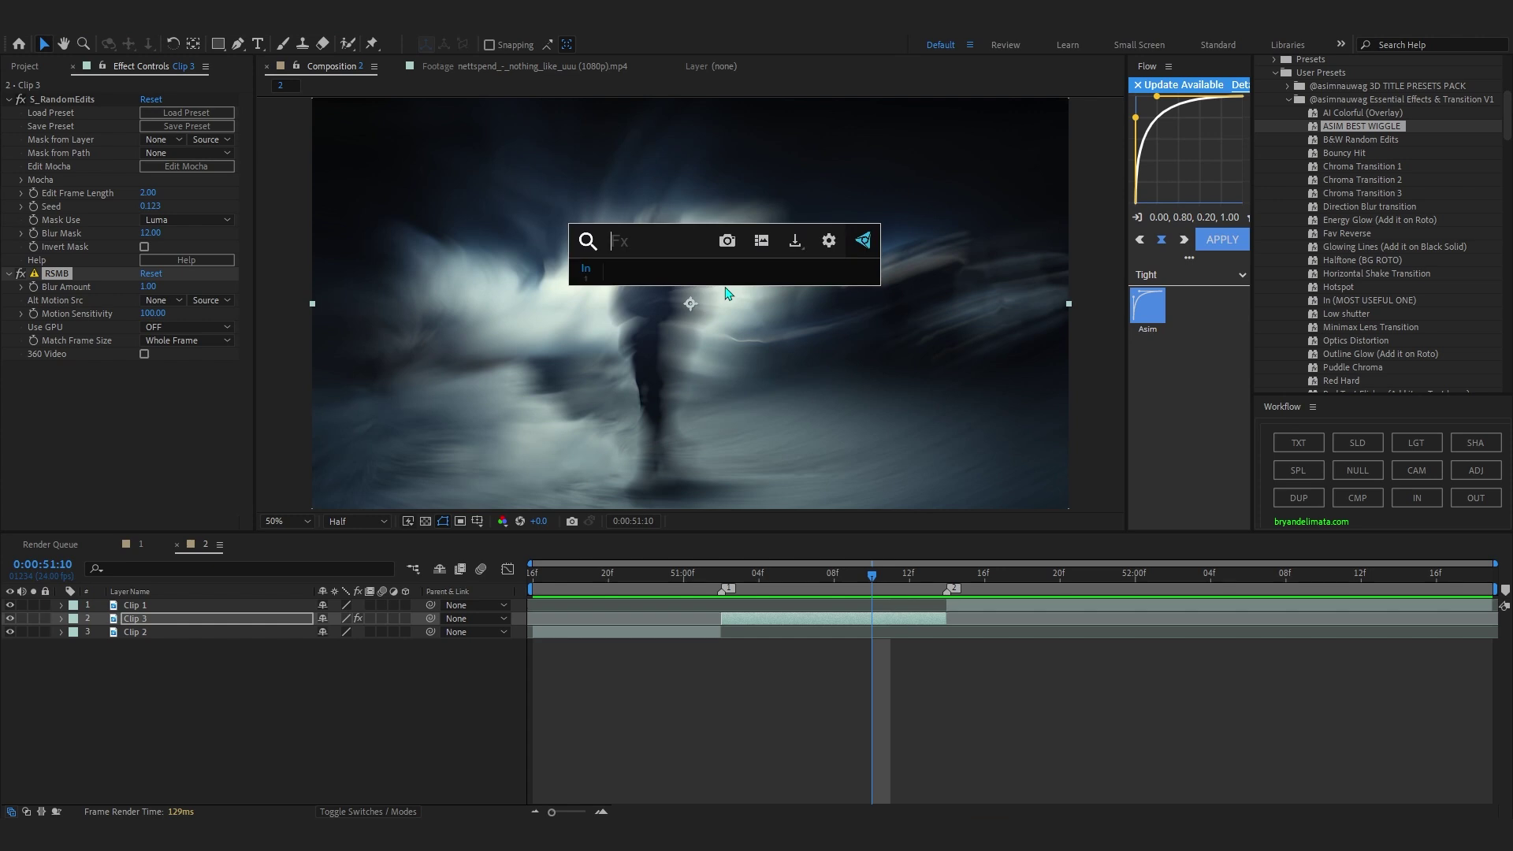
pyautogui.write('black')
pyautogui.press('Return')
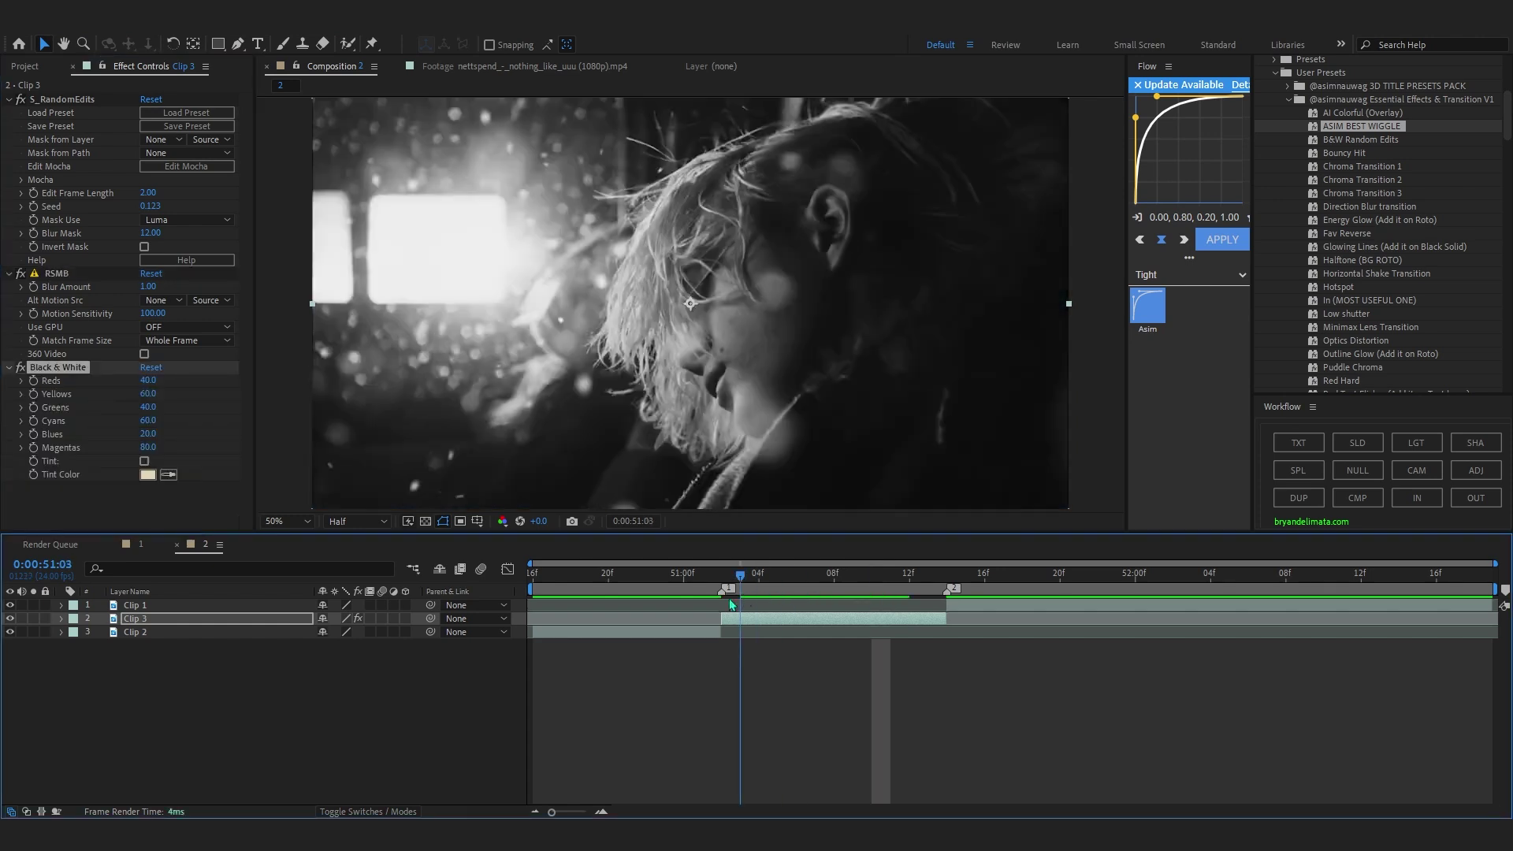
pyautogui.moveTo(826, 650)
pyautogui.mouseDown()
pyautogui.moveTo(966, 667)
pyautogui.moveTo(693, 637)
pyautogui.moveTo(832, 644)
pyautogui.mouseUp()
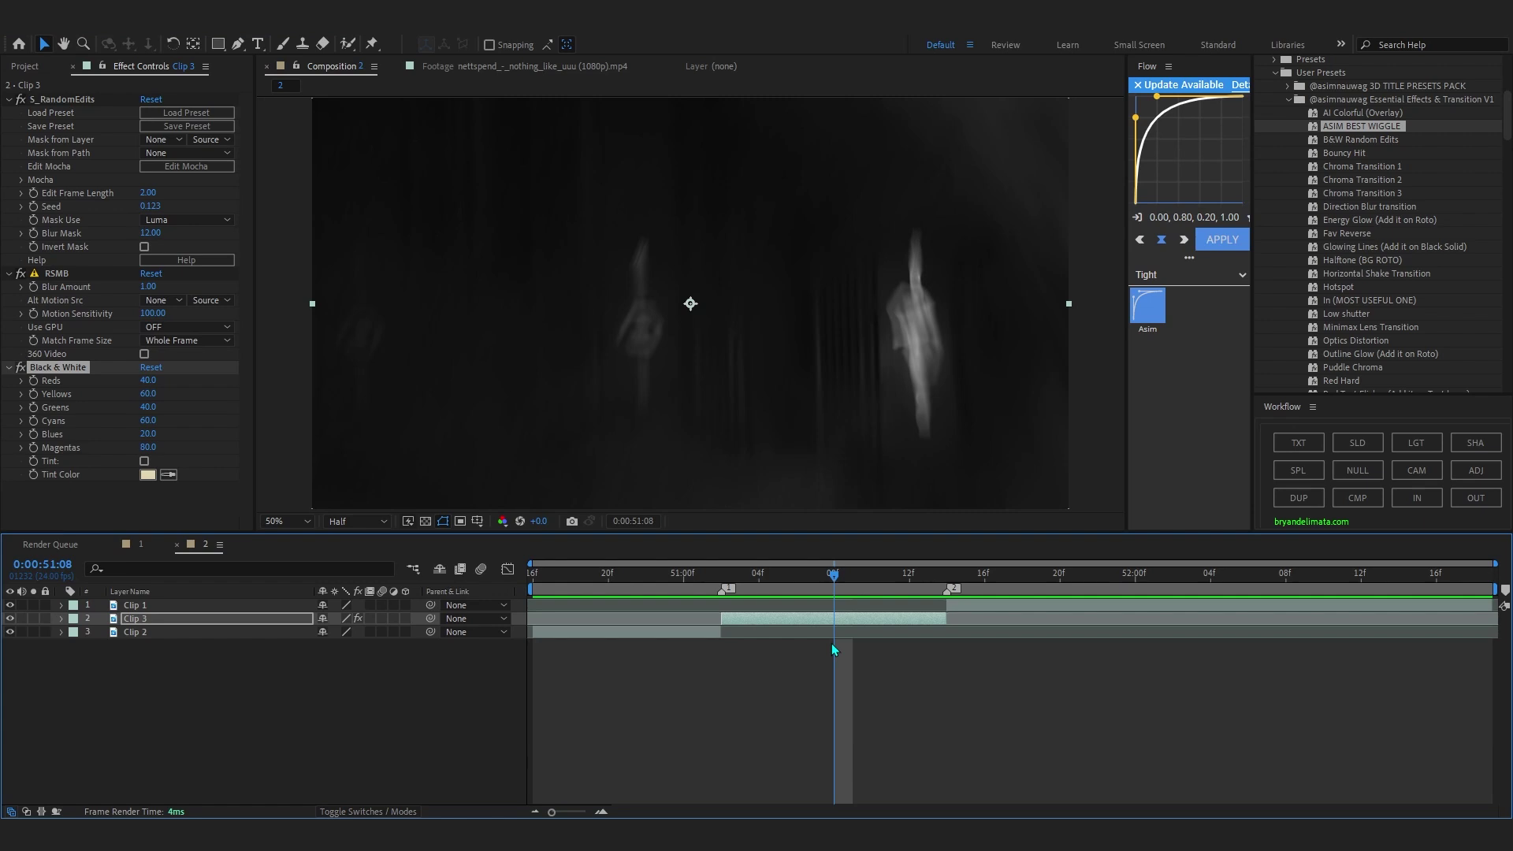
pyautogui.moveTo(832, 644); pyautogui.dragTo(822, 595)
# Add the Curves effect to Clip 3 and shape a gentle S-curve with darker shadows and brighter highlights.
pyautogui.hotkey('ctrl', 'space')
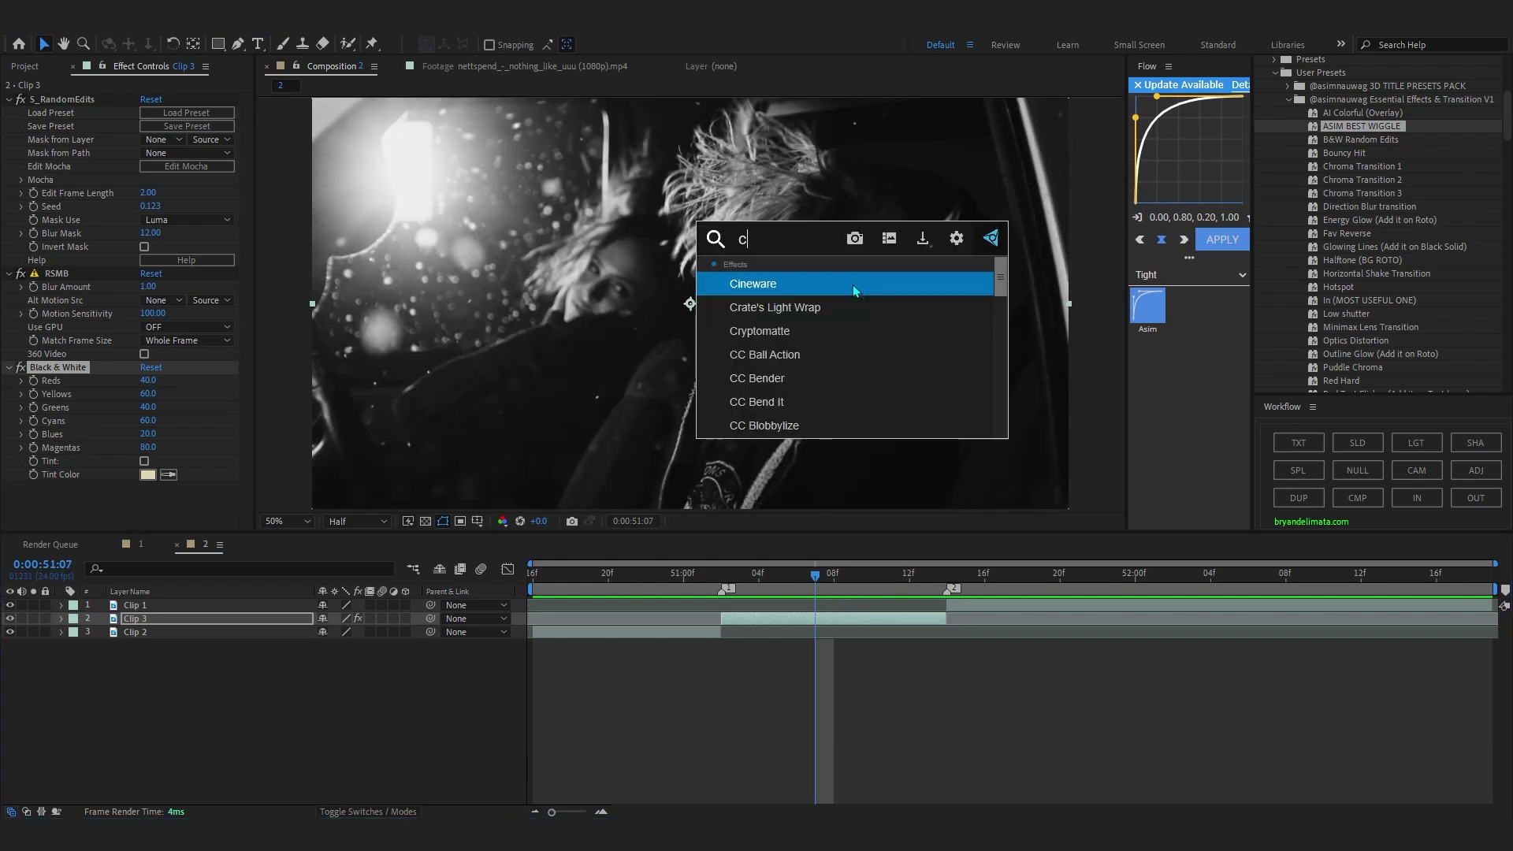
pyautogui.write('curves')
pyautogui.press('Return')
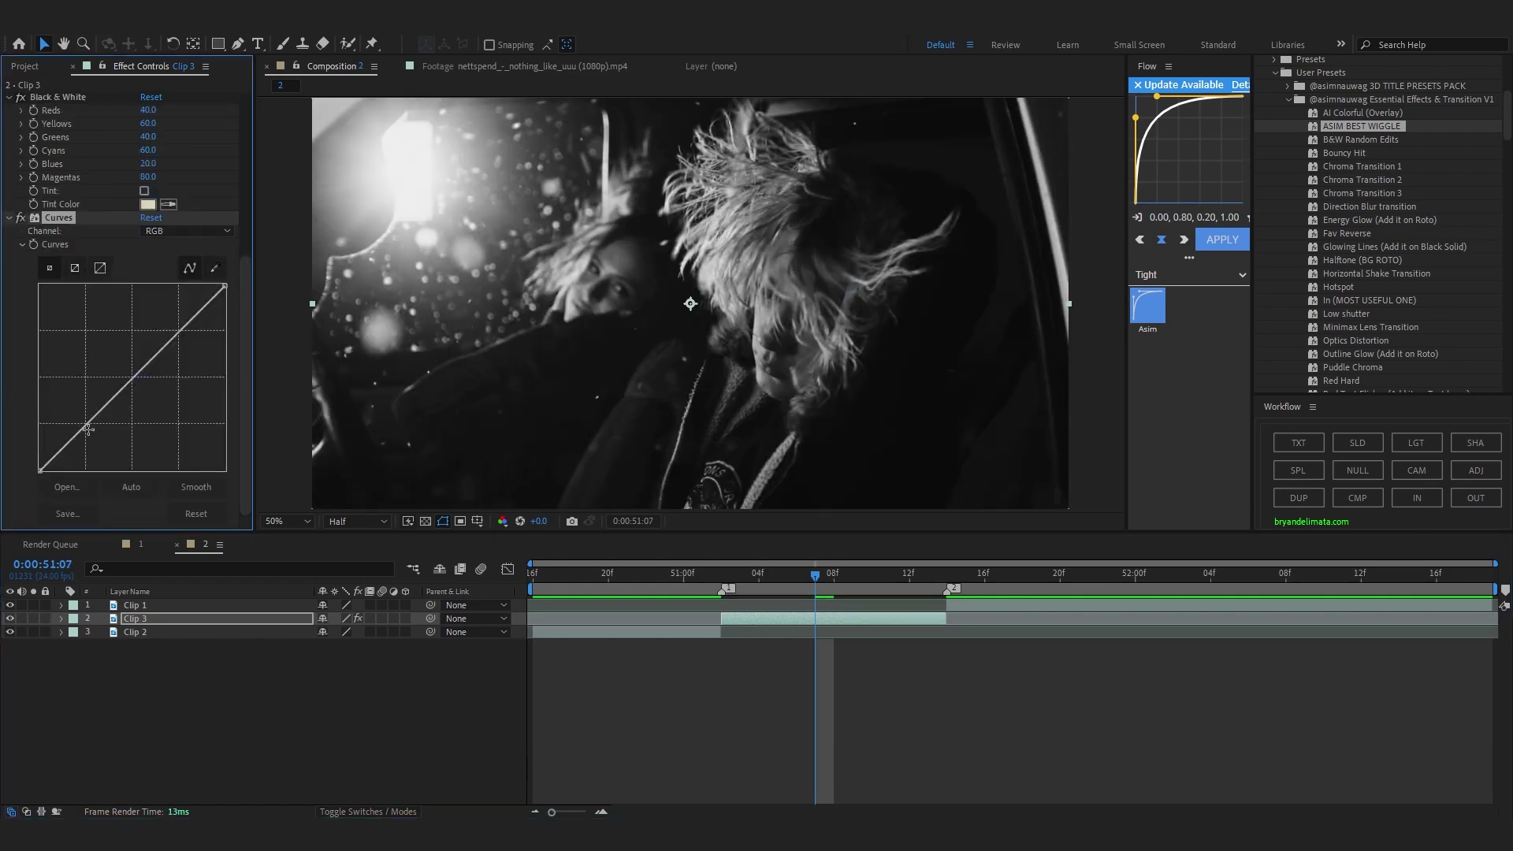
pyautogui.moveTo(88, 428); pyautogui.dragTo(89, 431)
pyautogui.moveTo(170, 339); pyautogui.dragTo(153, 327)
pyautogui.press('h')
pyautogui.moveTo(877, 580); pyautogui.dragTo(666, 580)
pyautogui.press('space')
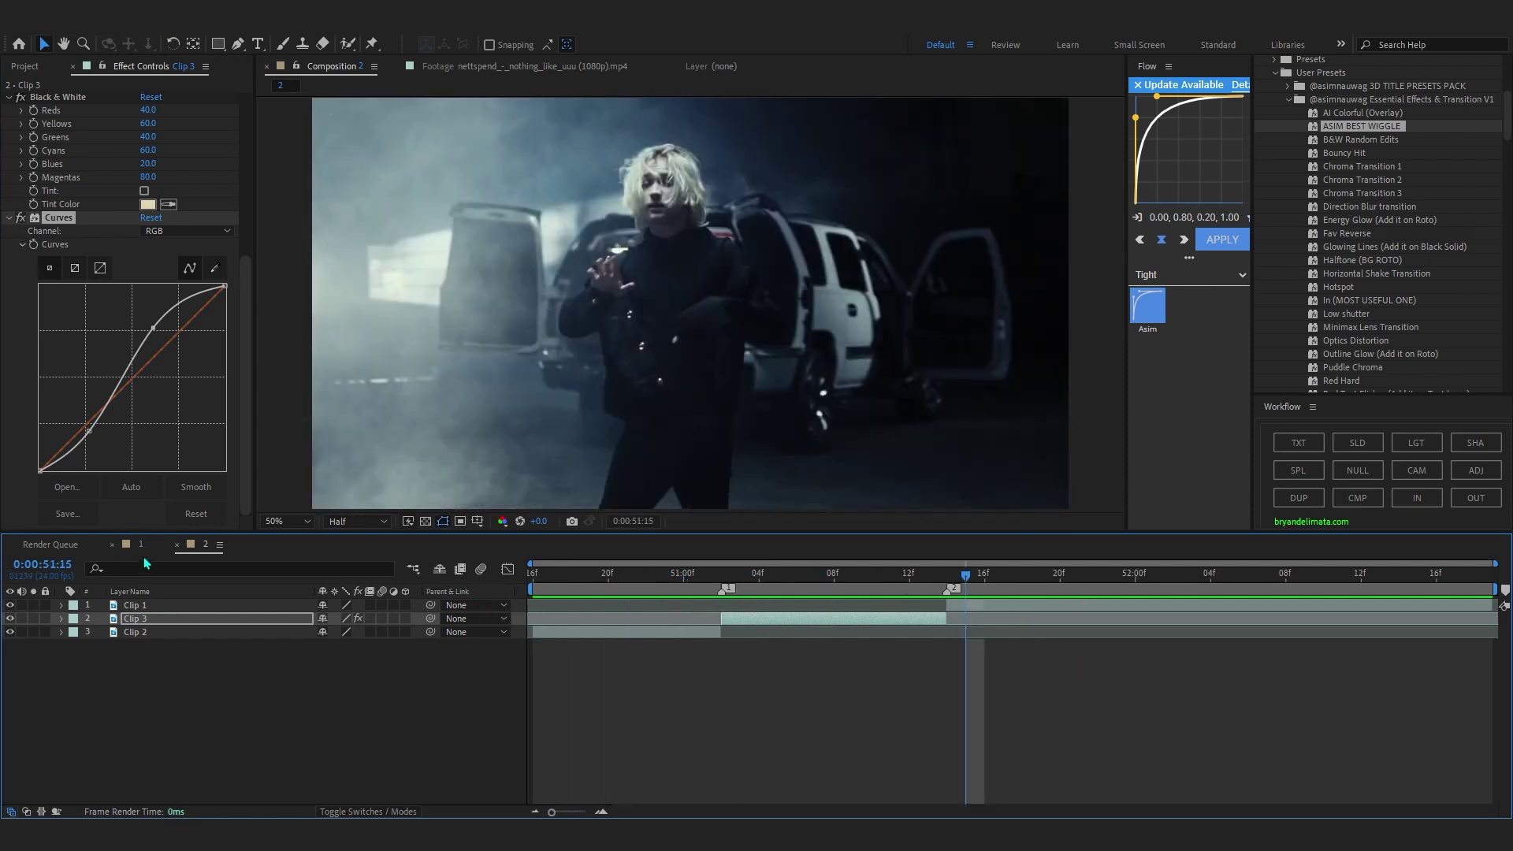
pyautogui.moveTo(150, 332); pyautogui.dragTo(158, 334)
pyautogui.press('space')
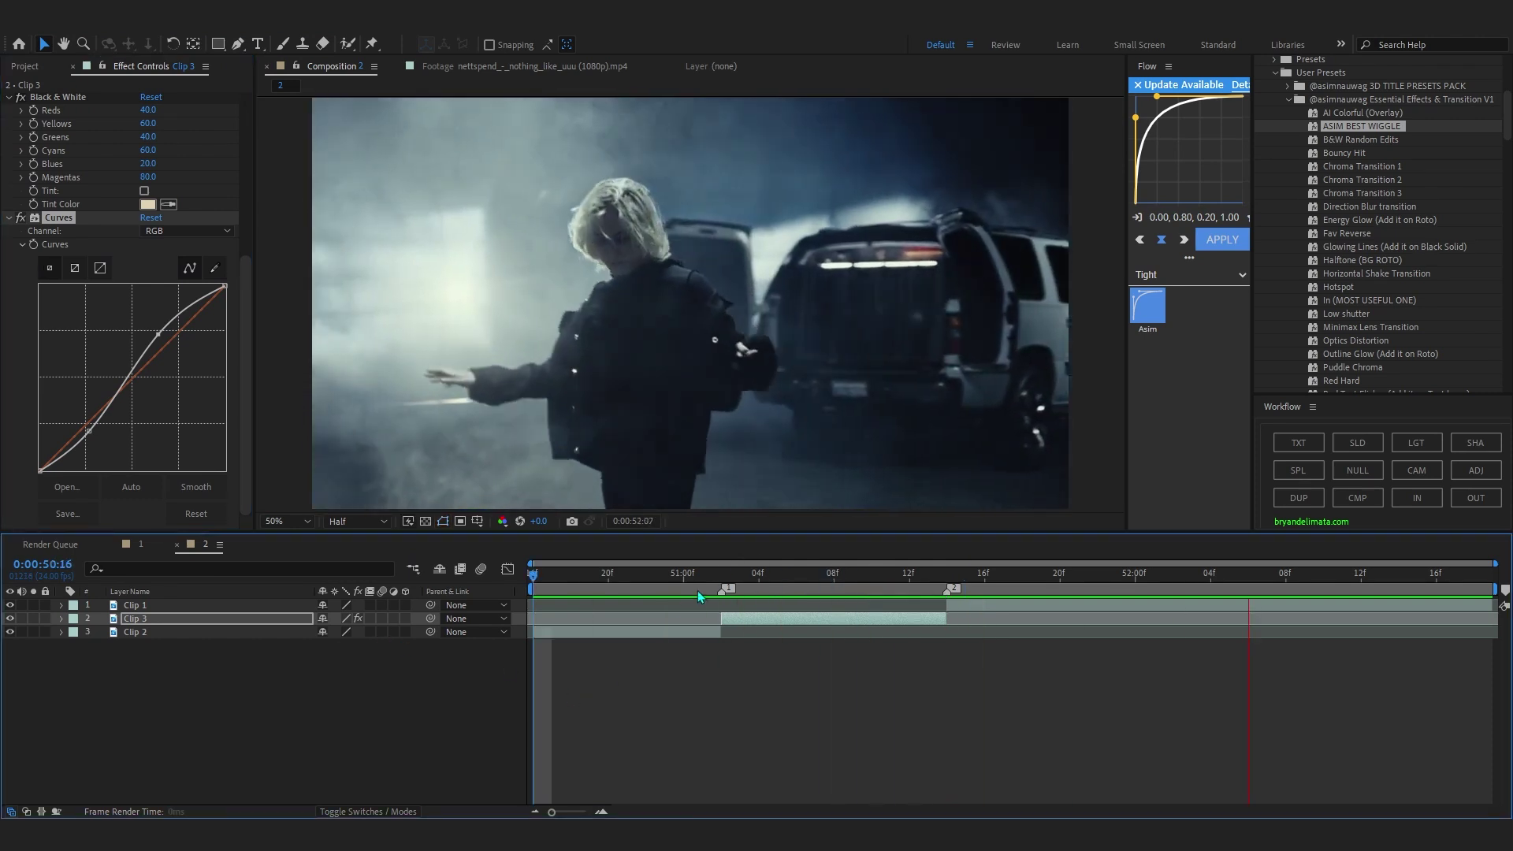
# Create an adjustment layer above all clips and trim it to the single frame at 0:00:51:01, just before the first marker.
pyautogui.moveTo(699, 589)
pyautogui.mouseDown()
pyautogui.moveTo(744, 591)
pyautogui.moveTo(716, 588)
pyautogui.mouseUp()
pyautogui.rightClick(692, 694)
pyautogui.moveTo(788, 499)
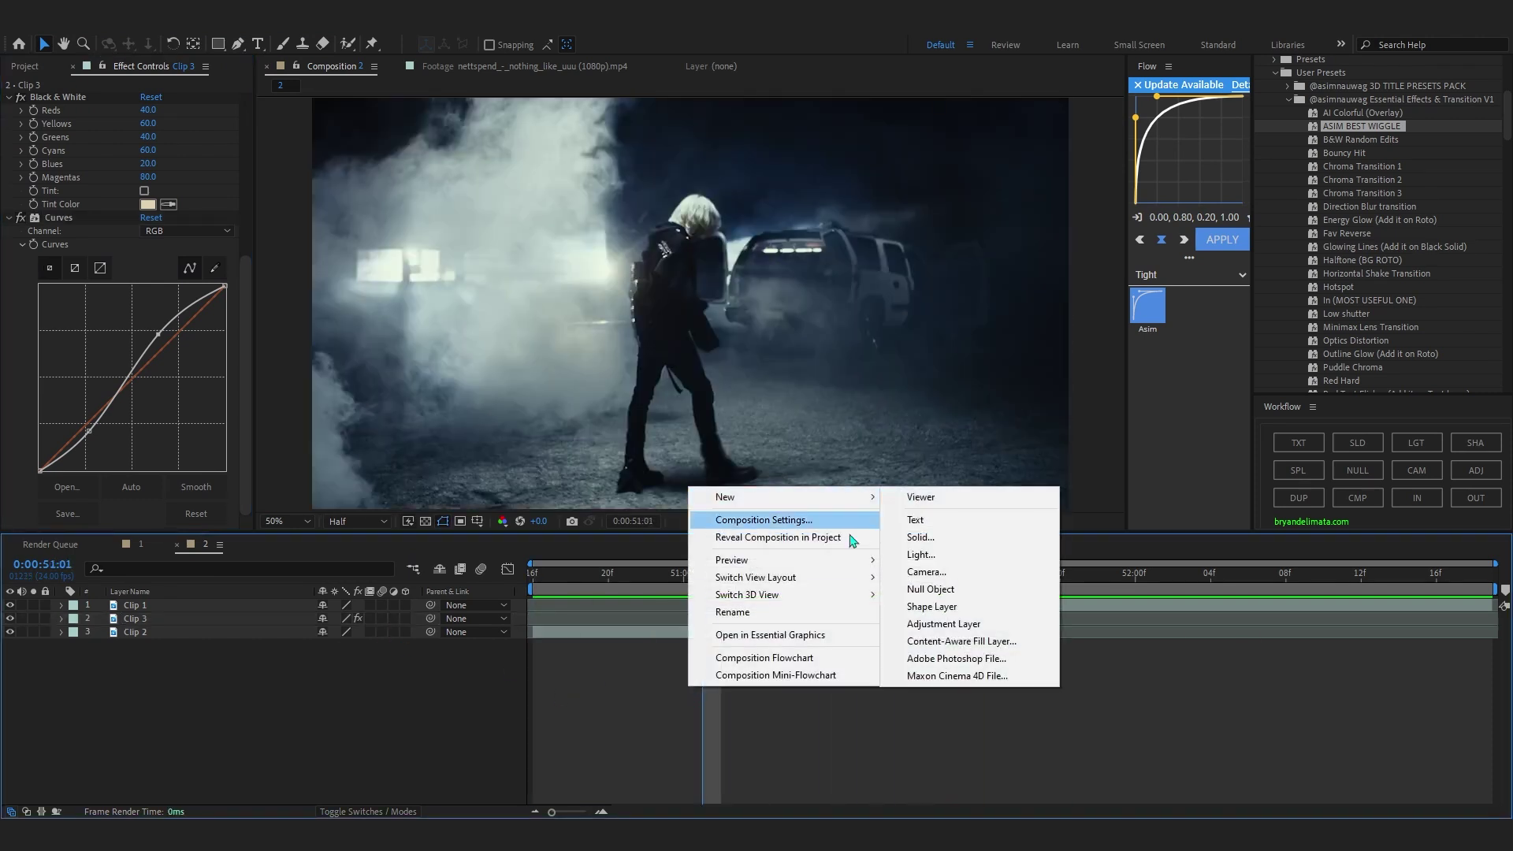
pyautogui.click(945, 619)
pyautogui.hotkey('alt', '[')
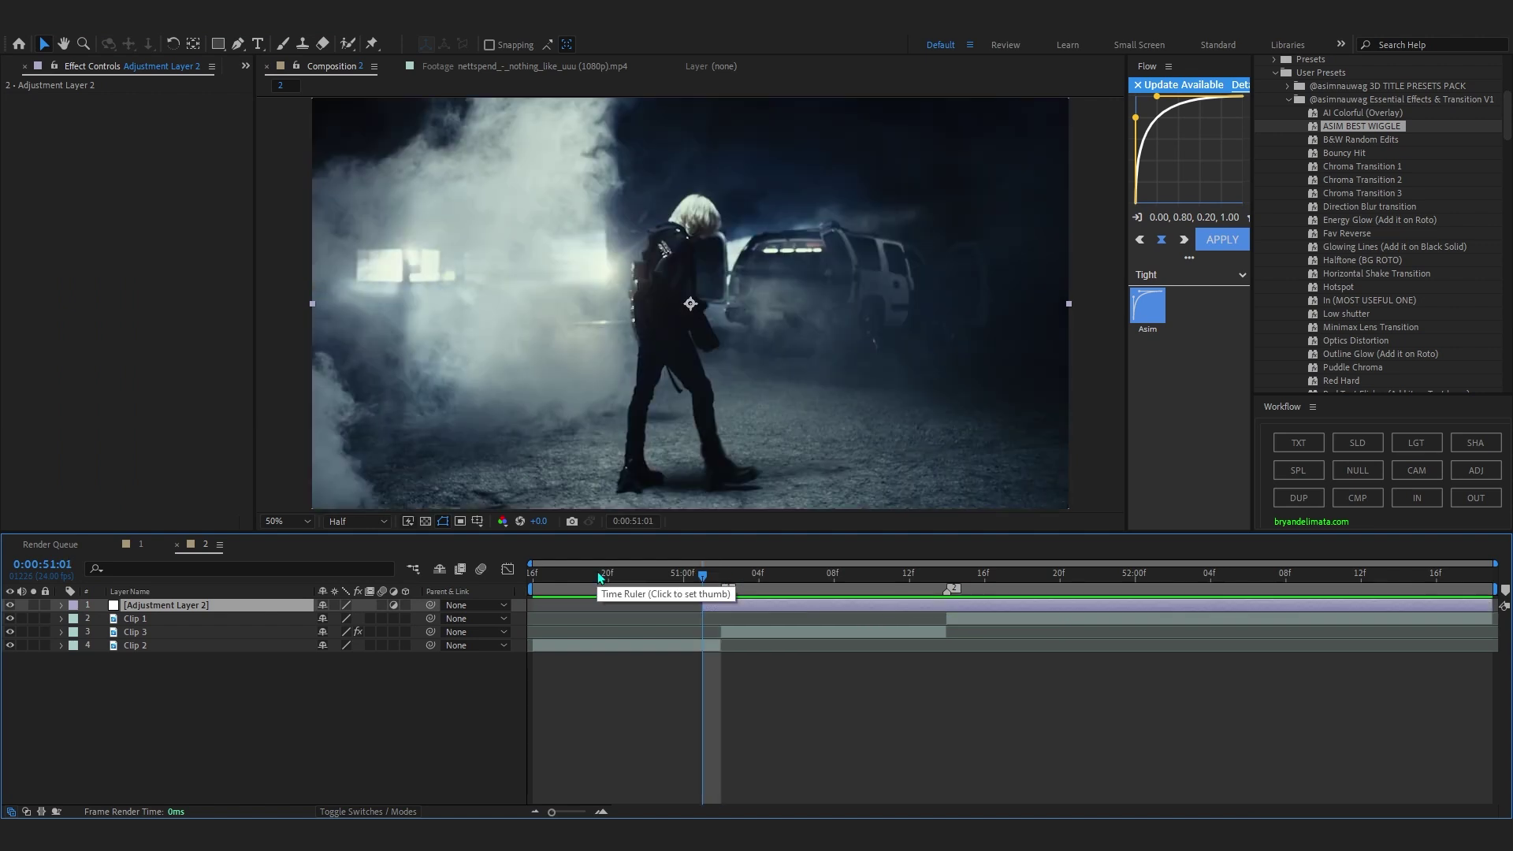
pyautogui.hotkey('alt', ']')
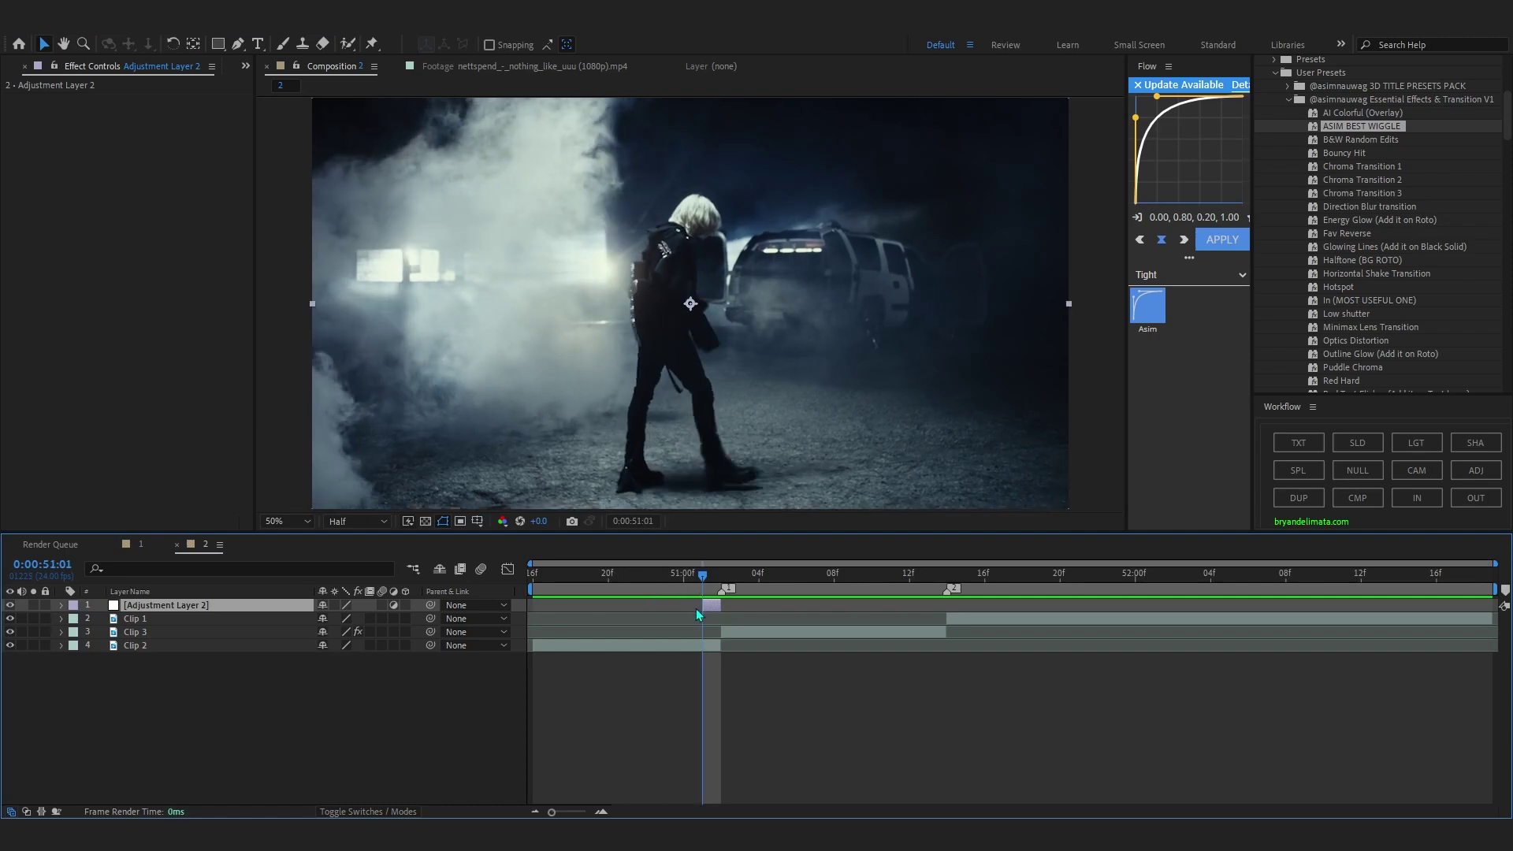
pyautogui.moveTo(703, 576); pyautogui.dragTo(706, 621)
pyautogui.moveTo(664, 574); pyautogui.dragTo(703, 598)
pyautogui.click(710, 645)
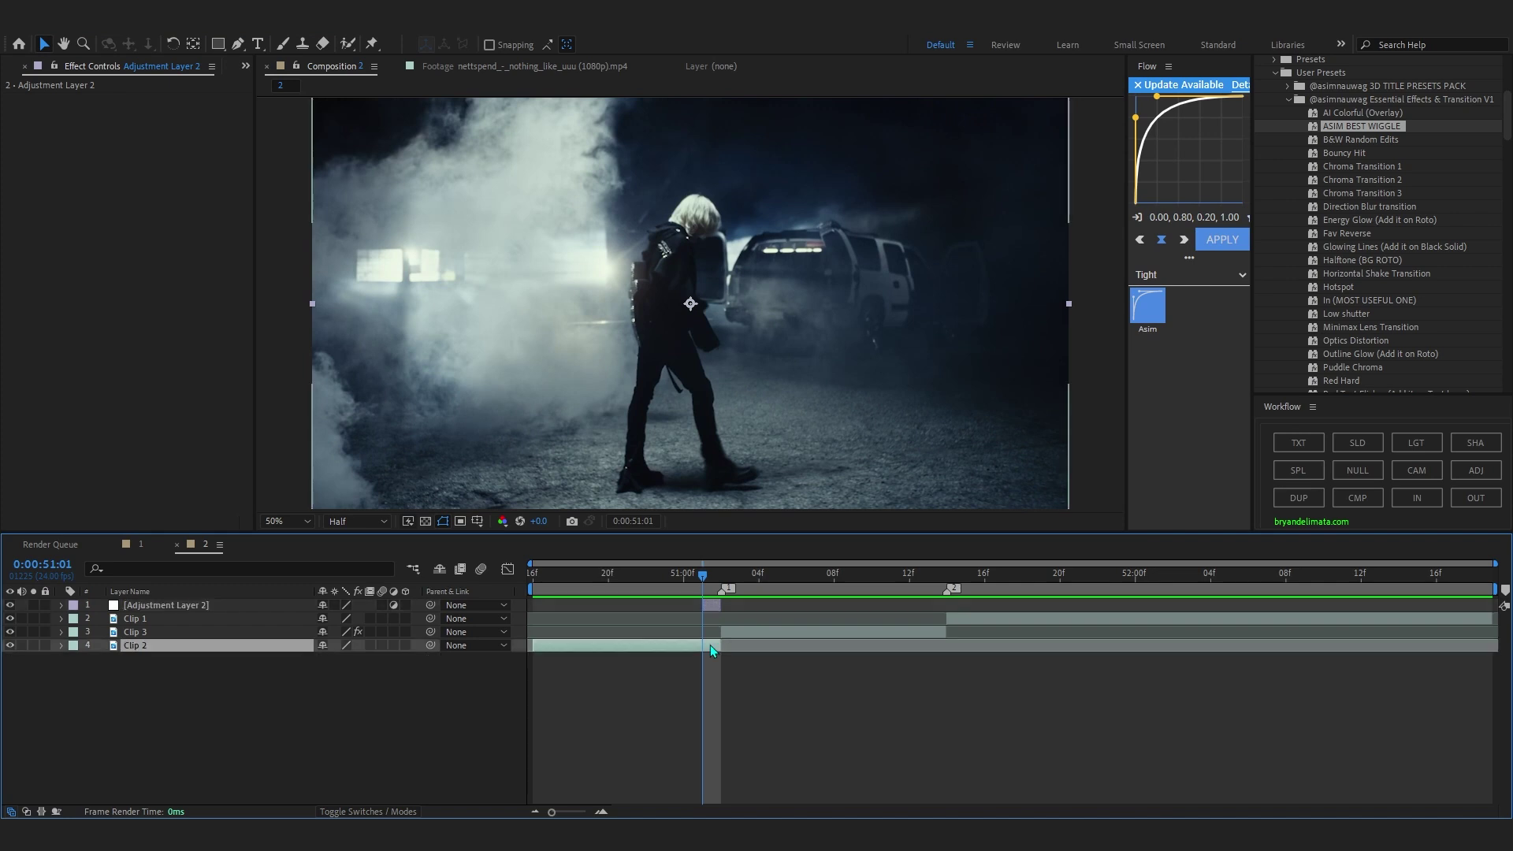
# Apply the Exposure effect to the one-frame adjustment layer and raise its master Exposure to 5.95.
pyautogui.click(712, 606)
pyautogui.hotkey('ctrl', 'space')
pyautogui.write('ex')
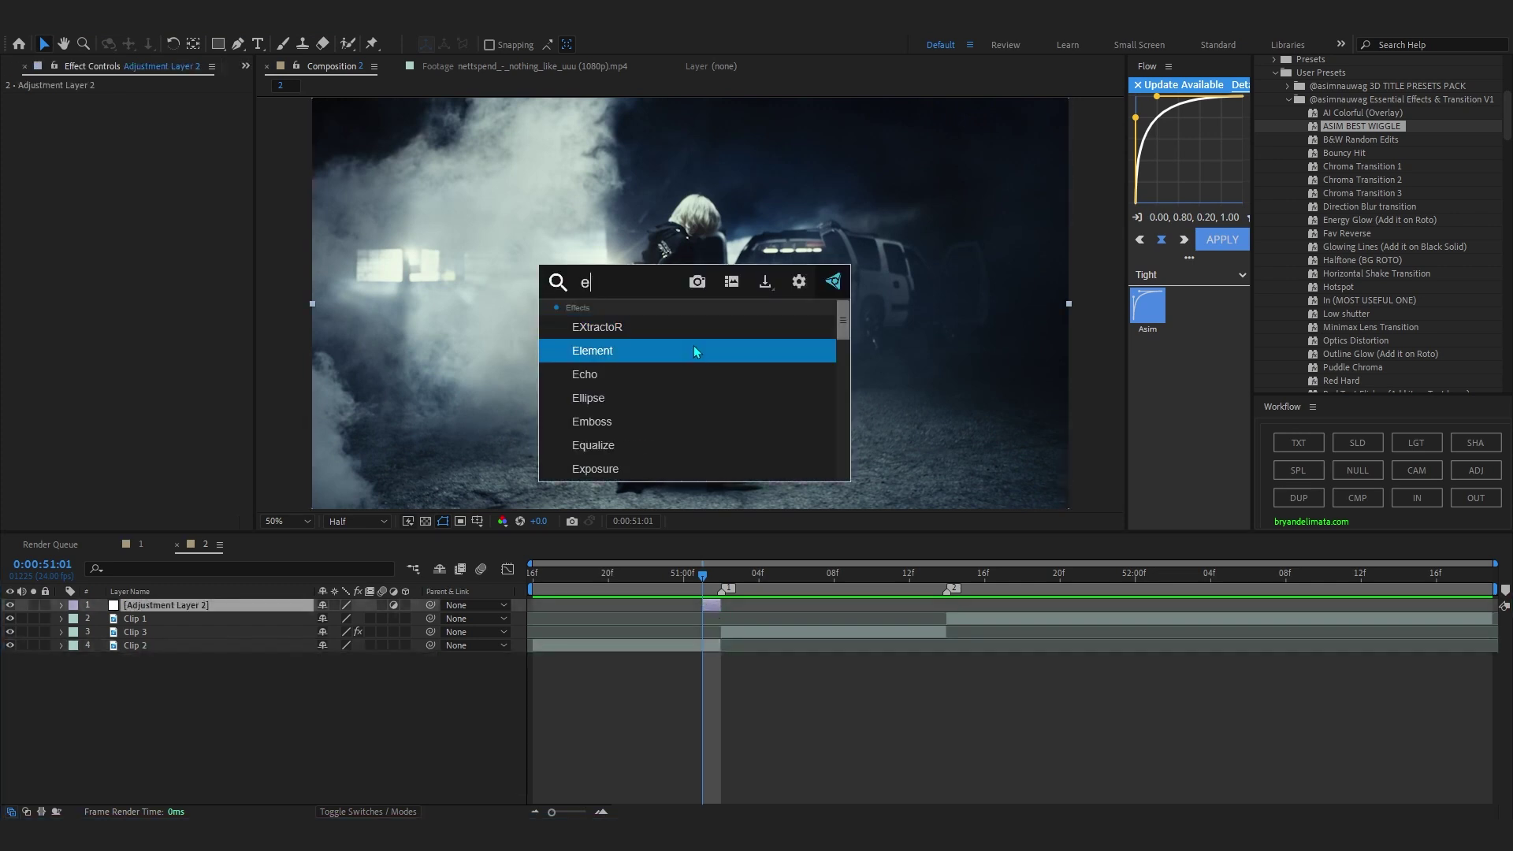
pyautogui.click(693, 347)
pyautogui.moveTo(148, 140); pyautogui.dragTo(644, 167)
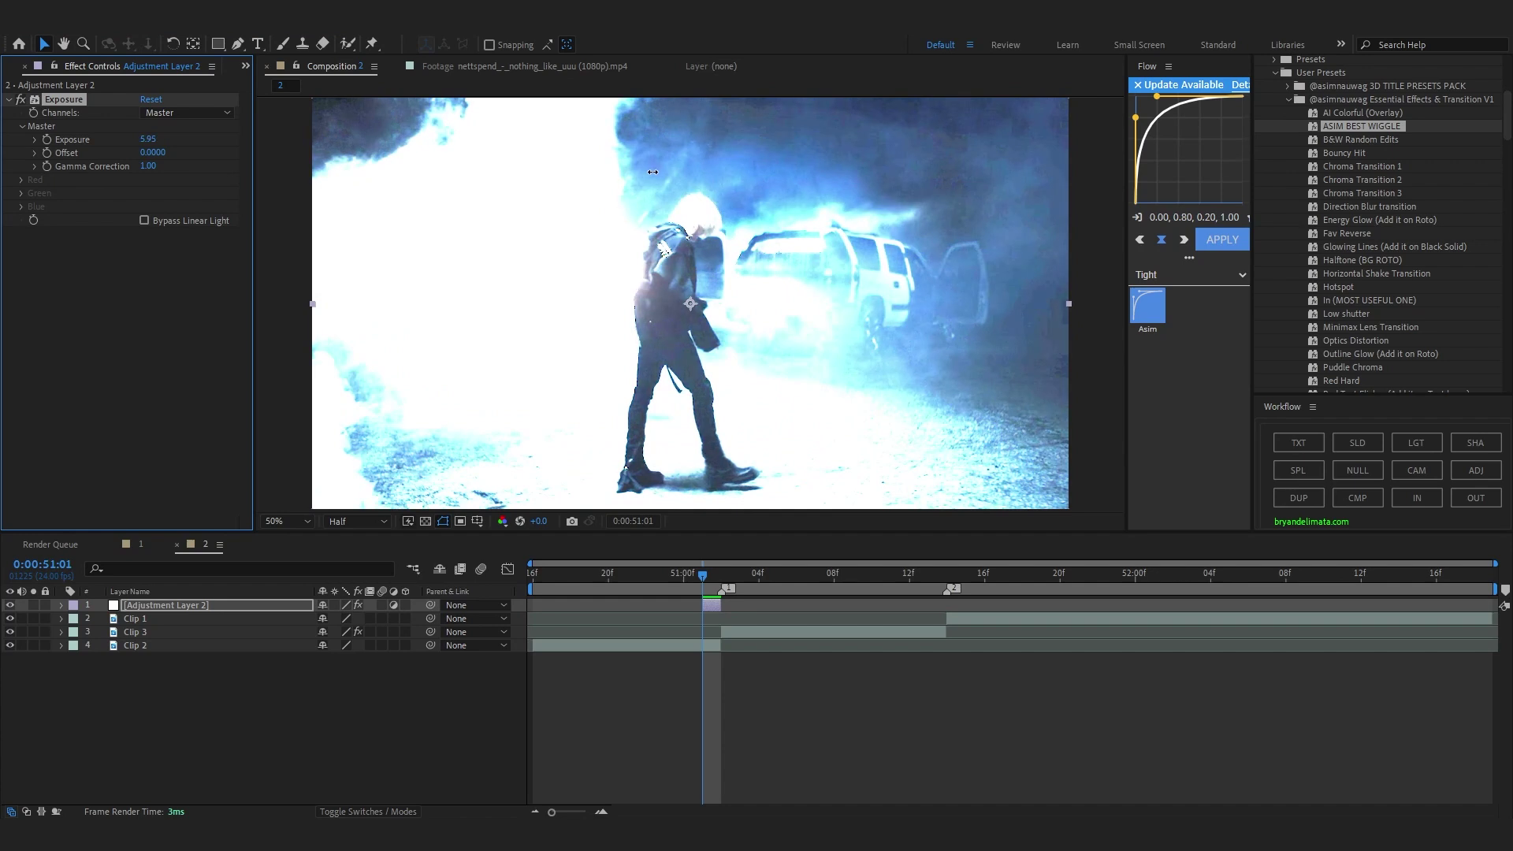
pyautogui.click(204, 605)
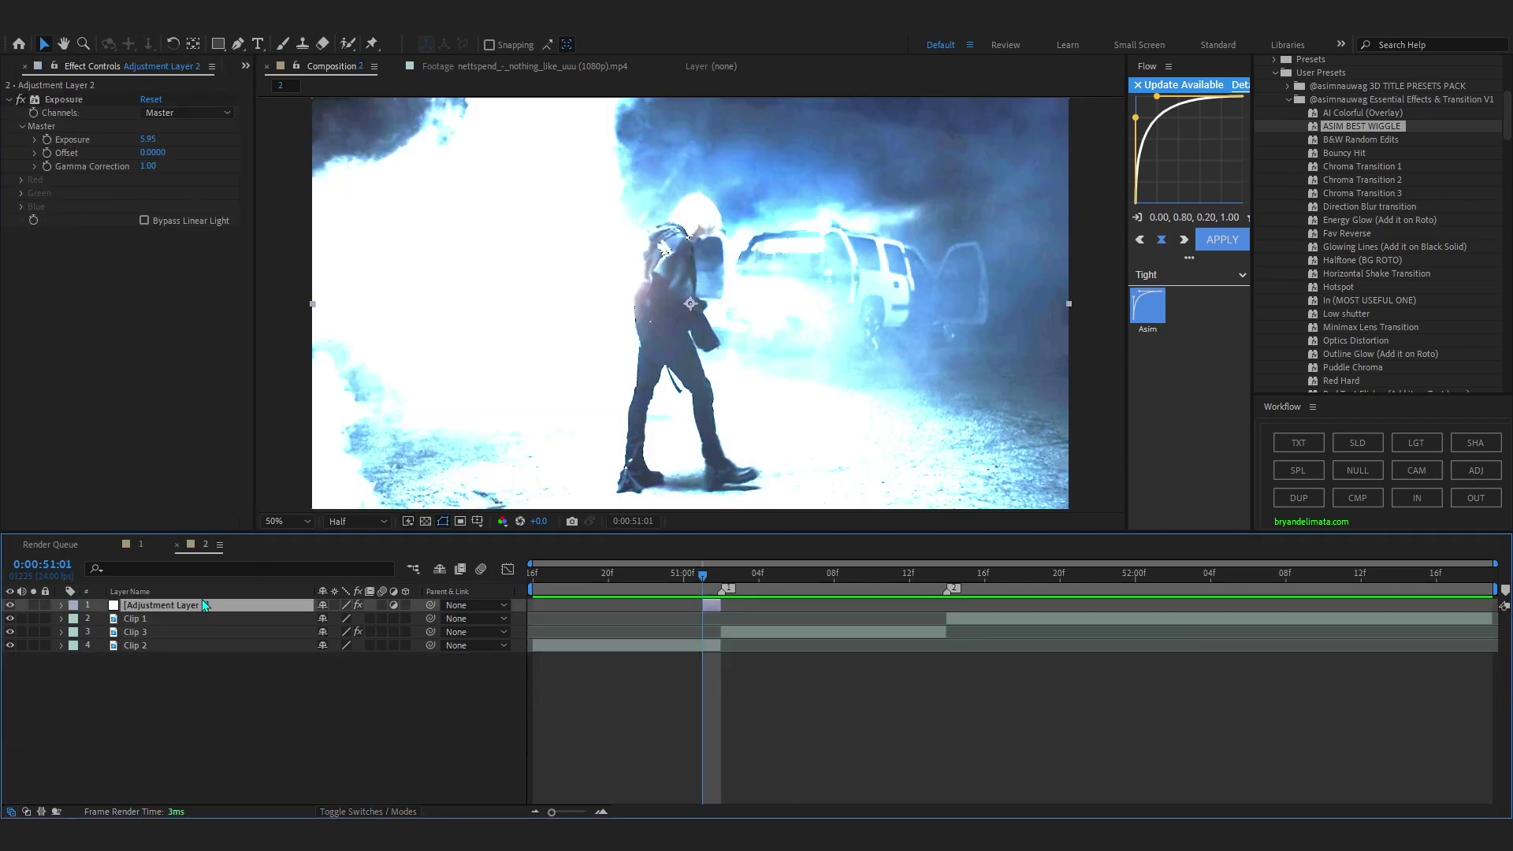
# Raise the flash layer's master Exposure to 6.40 and play the transition back from the beginning of the composition.
pyautogui.moveTo(151, 142); pyautogui.dragTo(197, 153)
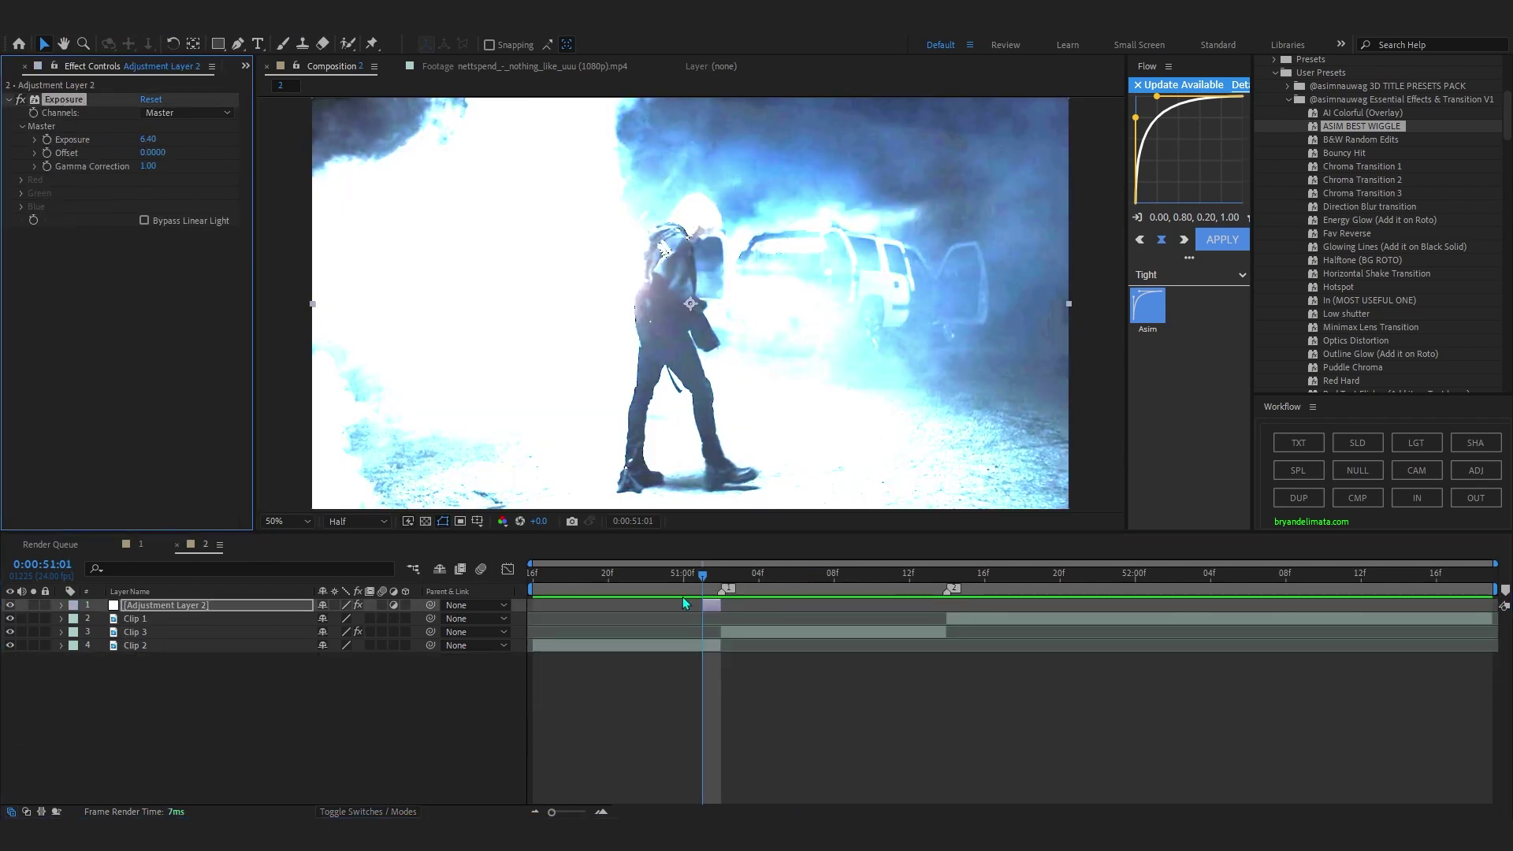
pyautogui.moveTo(687, 577); pyautogui.dragTo(363, 618)
pyautogui.press('space')
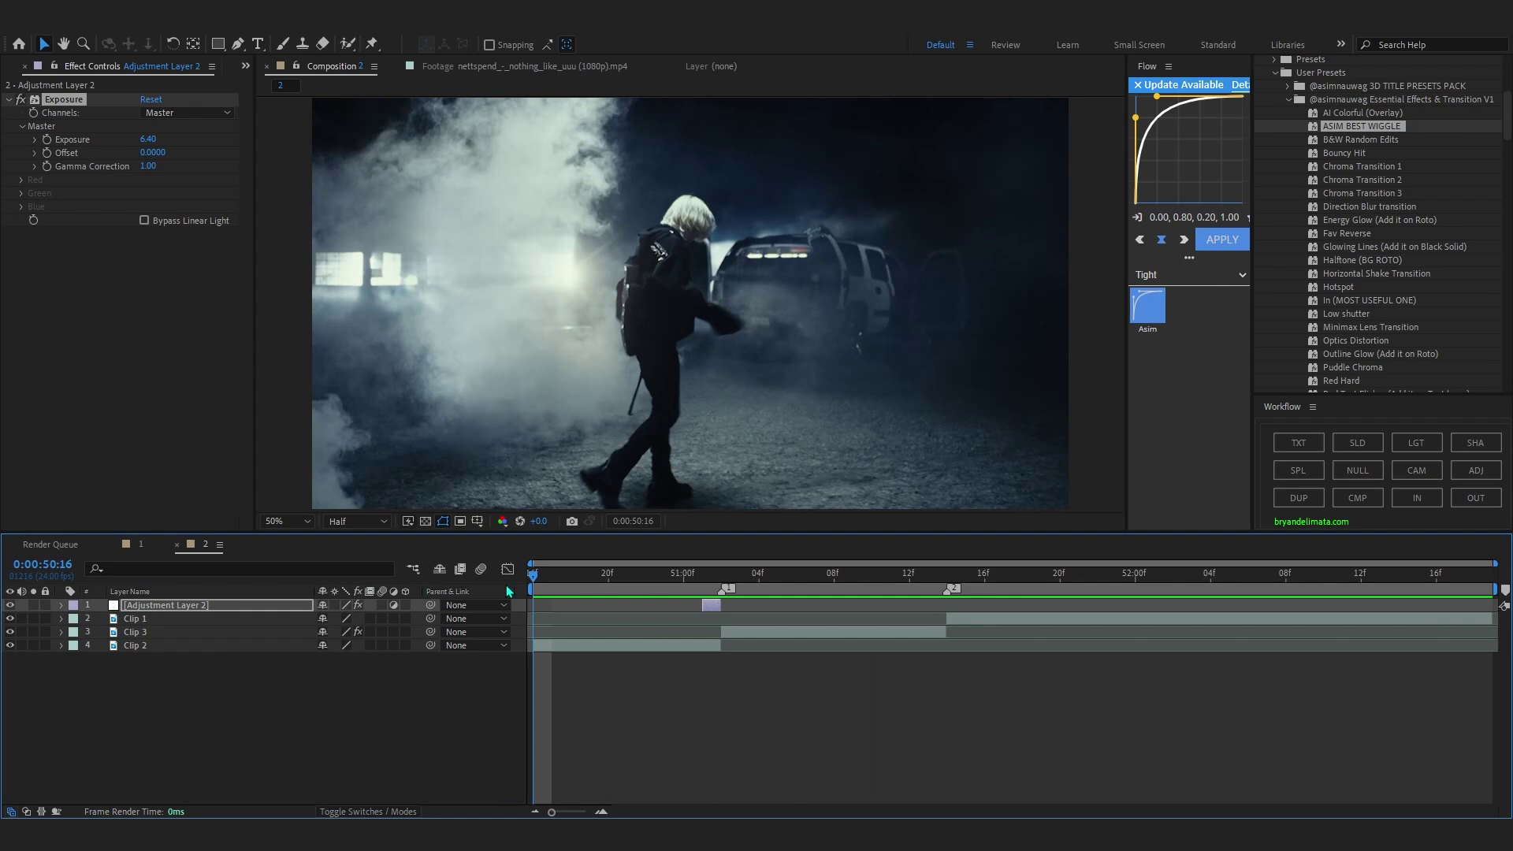
pyautogui.moveTo(668, 581); pyautogui.dragTo(505, 588)
pyautogui.press('space')
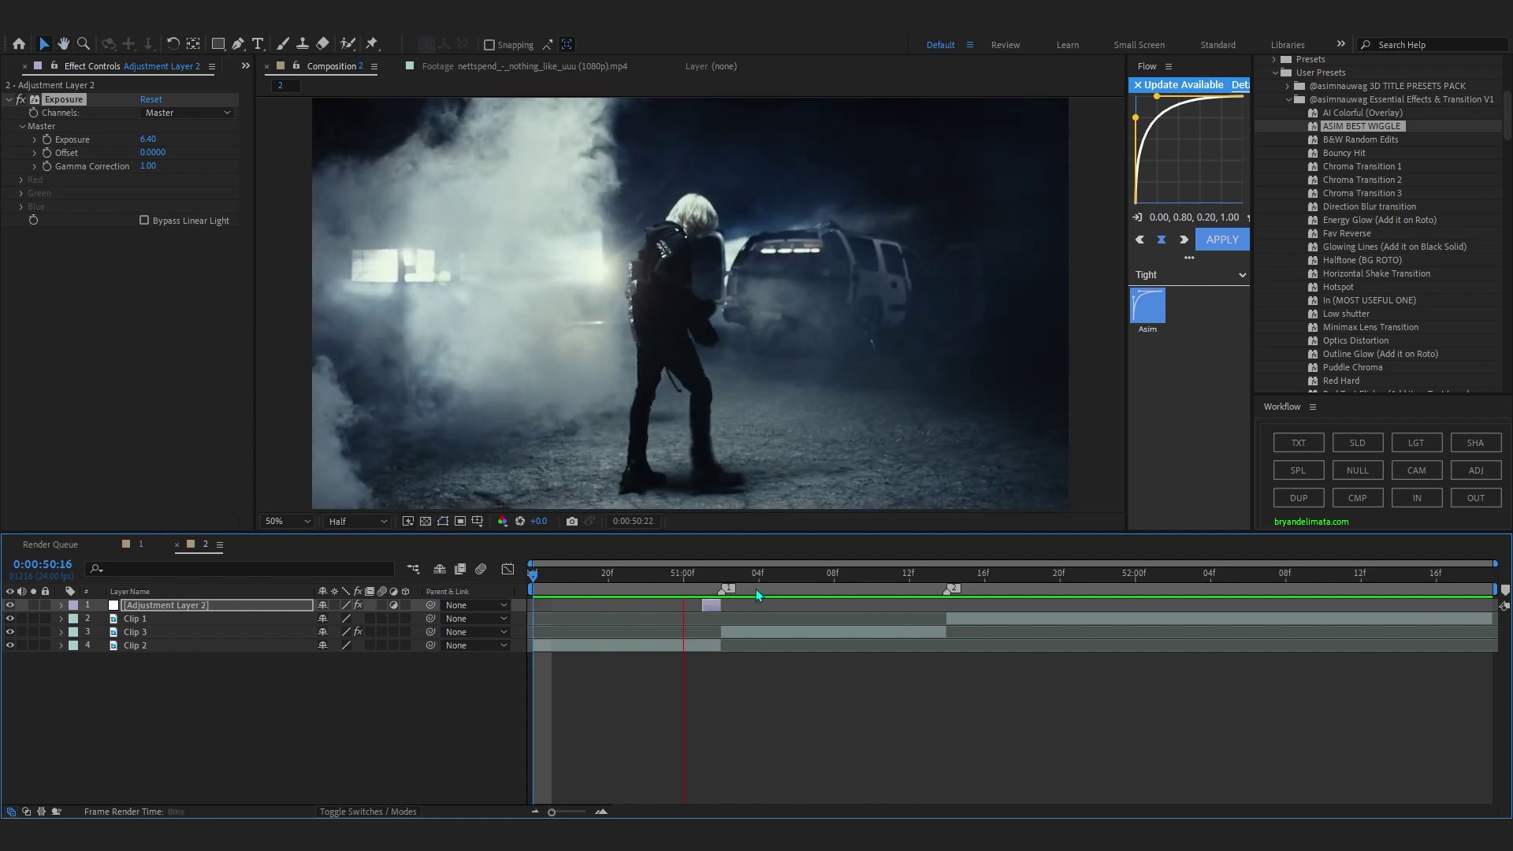
# Duplicate the one-frame exposure flash layer, place the copy at the second marker, and preview both flashes from the beginning.
pyautogui.click(796, 578)
pyautogui.click(716, 607)
pyautogui.hotkey('ctrl', 'd')
pyautogui.moveTo(715, 607); pyautogui.dragTo(963, 636)
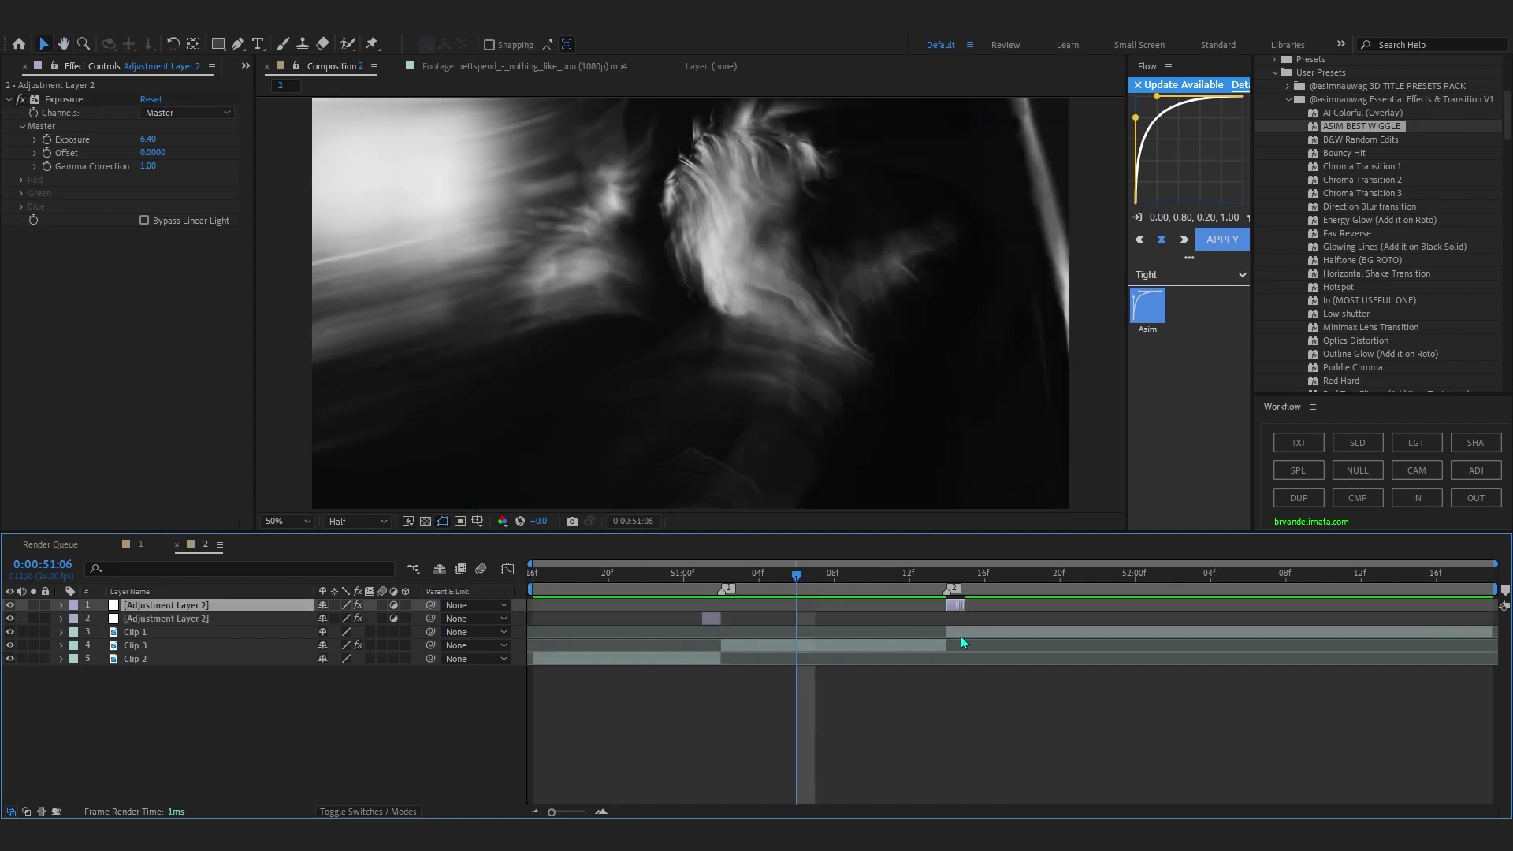
pyautogui.press('space')
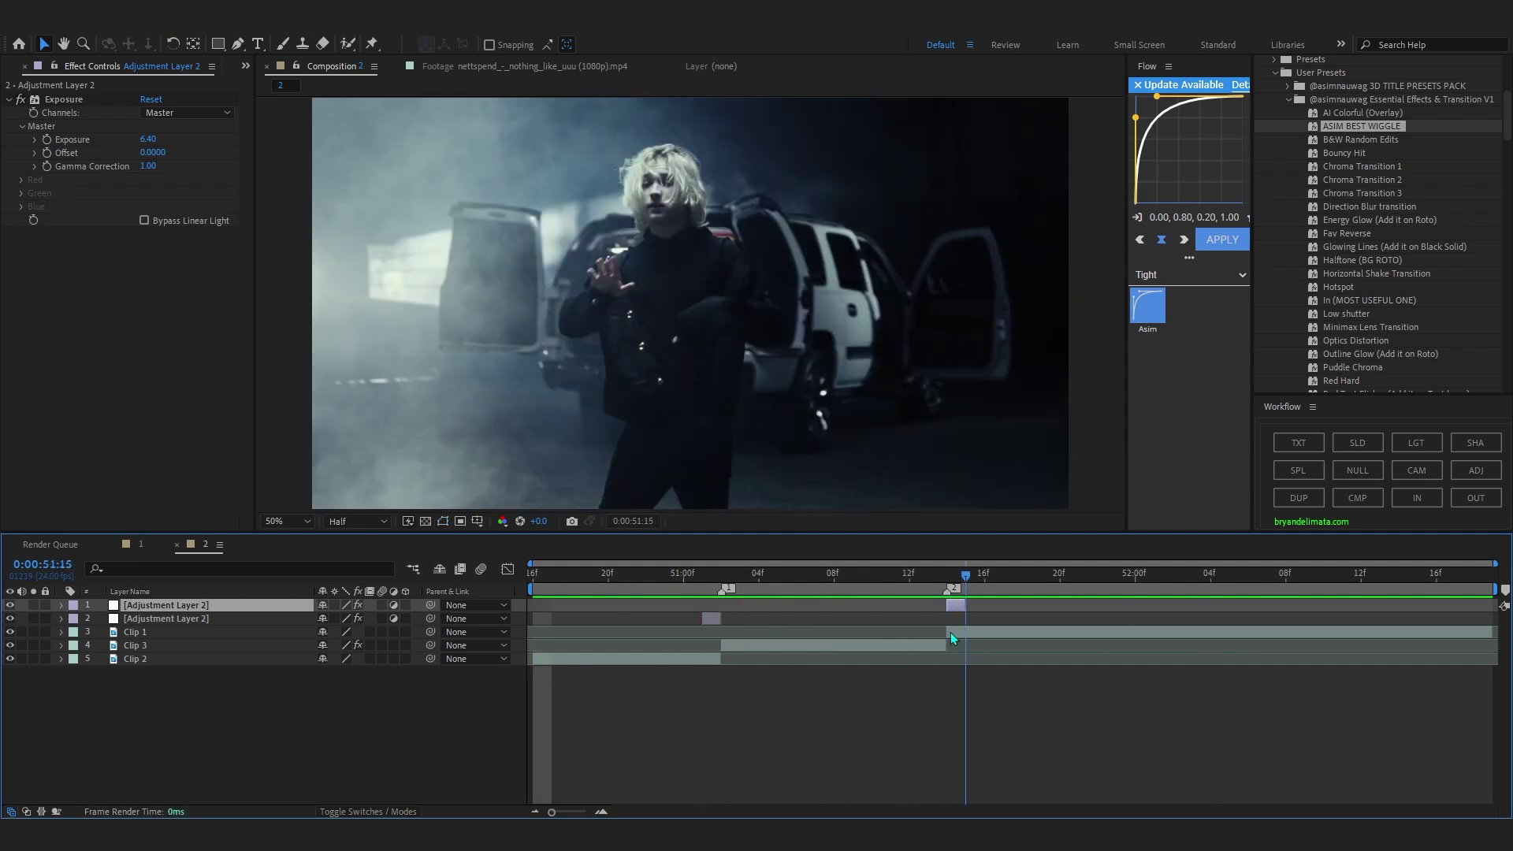
pyautogui.moveTo(951, 632); pyautogui.dragTo(536, 667)
pyautogui.press('space')
pyautogui.press('space')
pyautogui.click(812, 693)
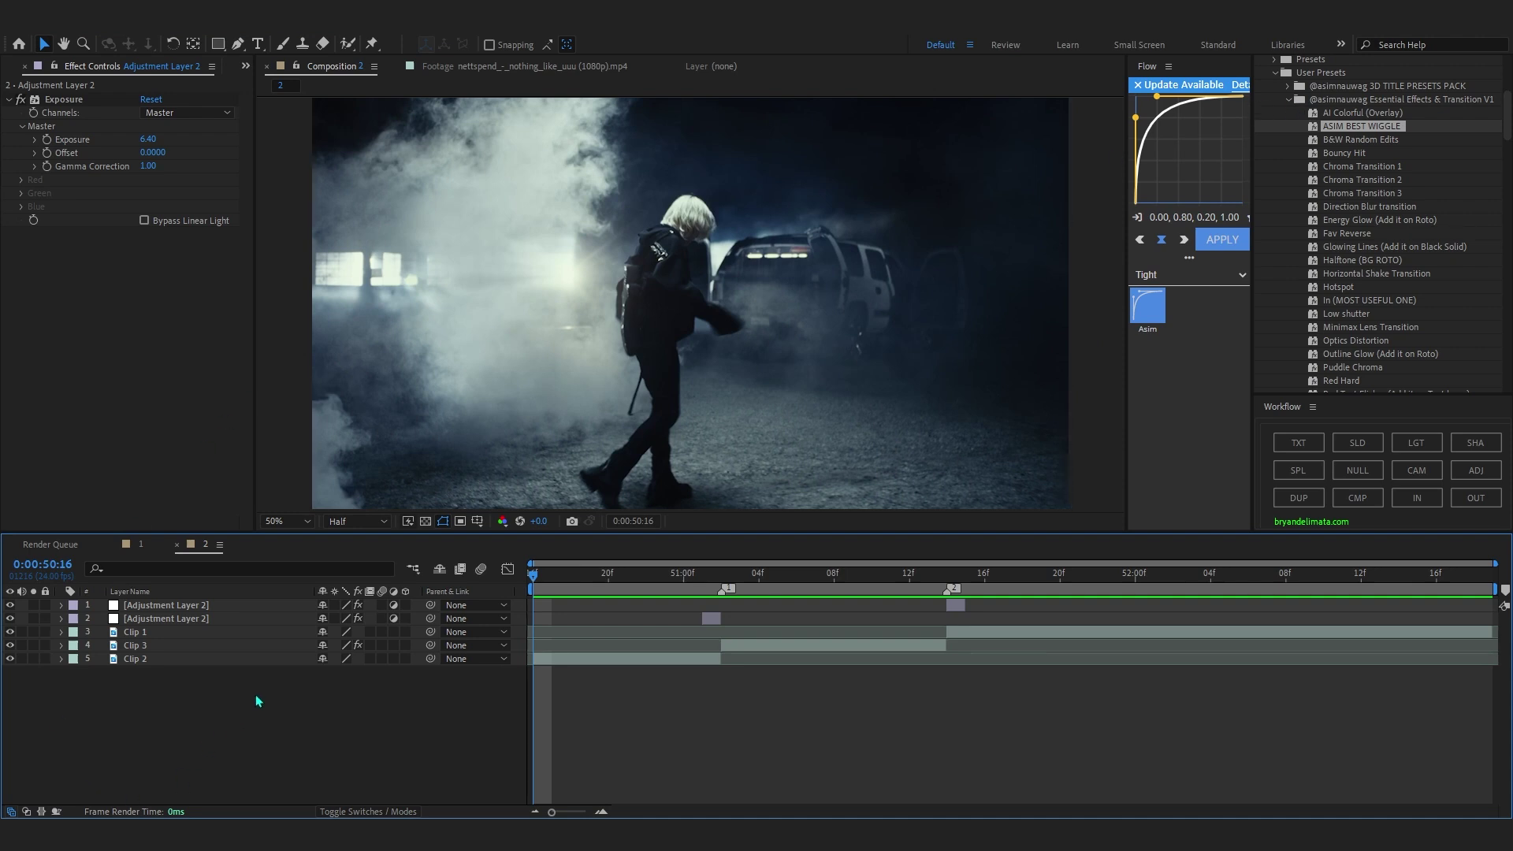
# Create an adjustment layer, trim its start to 0:00:51:14 at the second marker, and move it below the top flash layer.
pyautogui.rightClick(243, 728)
pyautogui.moveTo(401, 539)
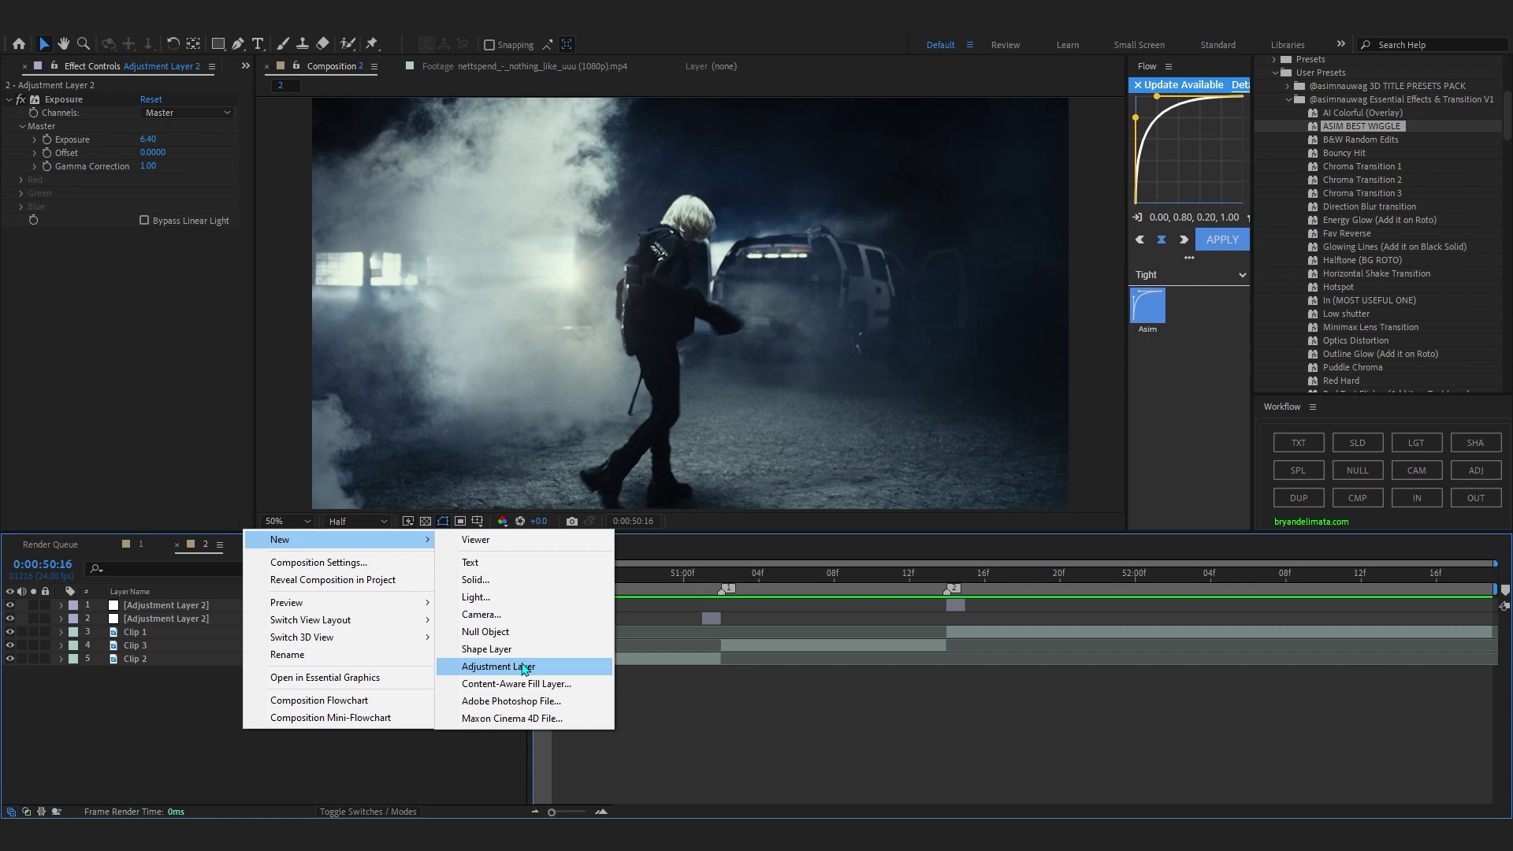
pyautogui.click(523, 667)
pyautogui.moveTo(895, 582); pyautogui.dragTo(948, 641)
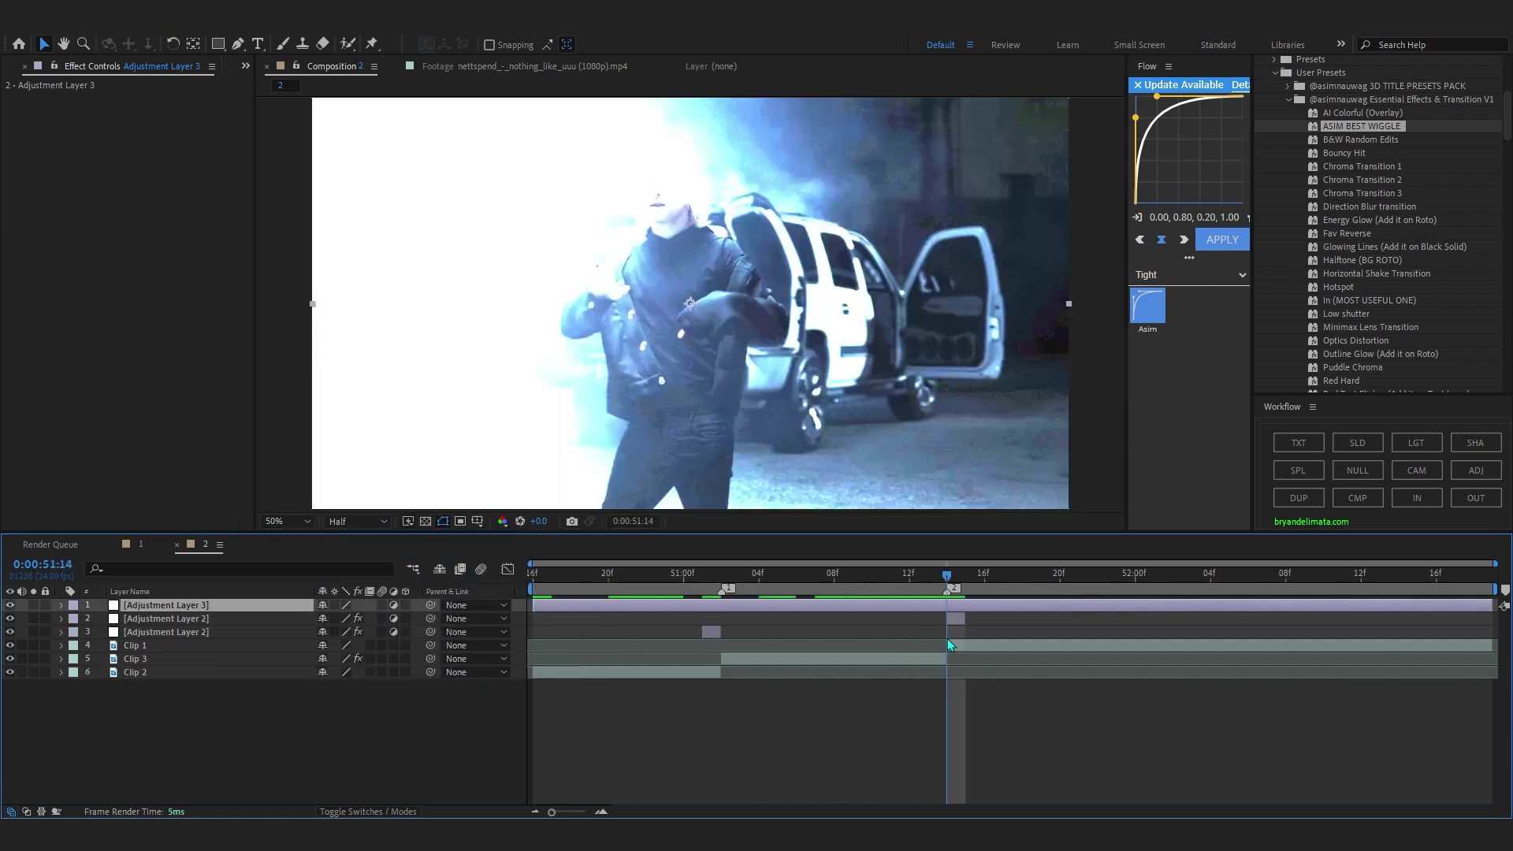
pyautogui.hotkey('alt', '[')
pyautogui.press('space')
pyautogui.moveTo(172, 626); pyautogui.dragTo(162, 624)
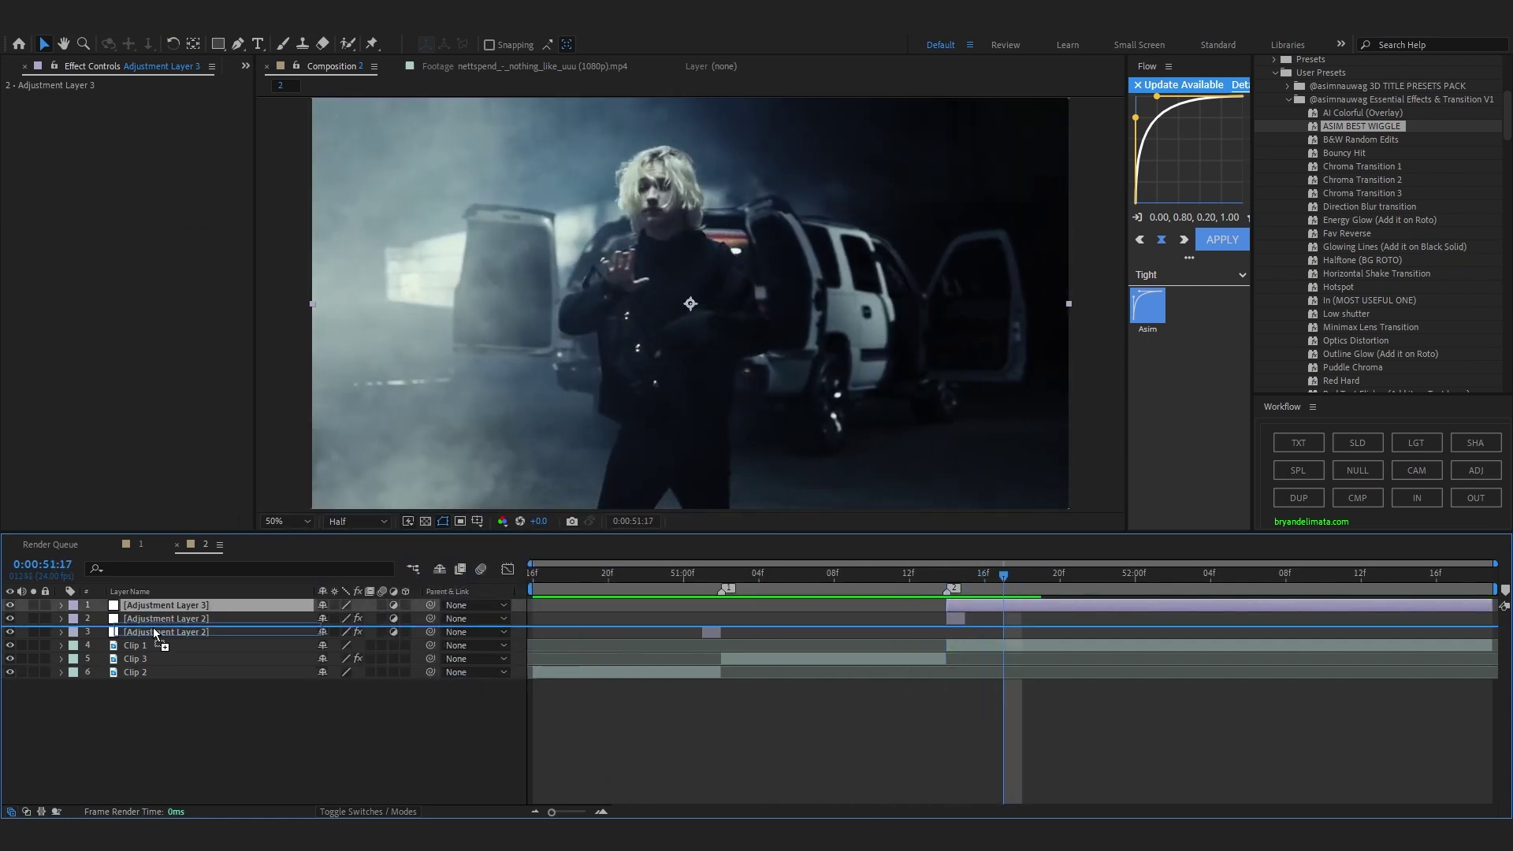
# Apply an Essential Effects & Transition V1 preset containing S_WarpBubble and S_DistortChroma to the new adjustment layer at 0:00:51:14 and preview it.
pyautogui.click(948, 587)
pyautogui.scroll(3, 1280, 203)
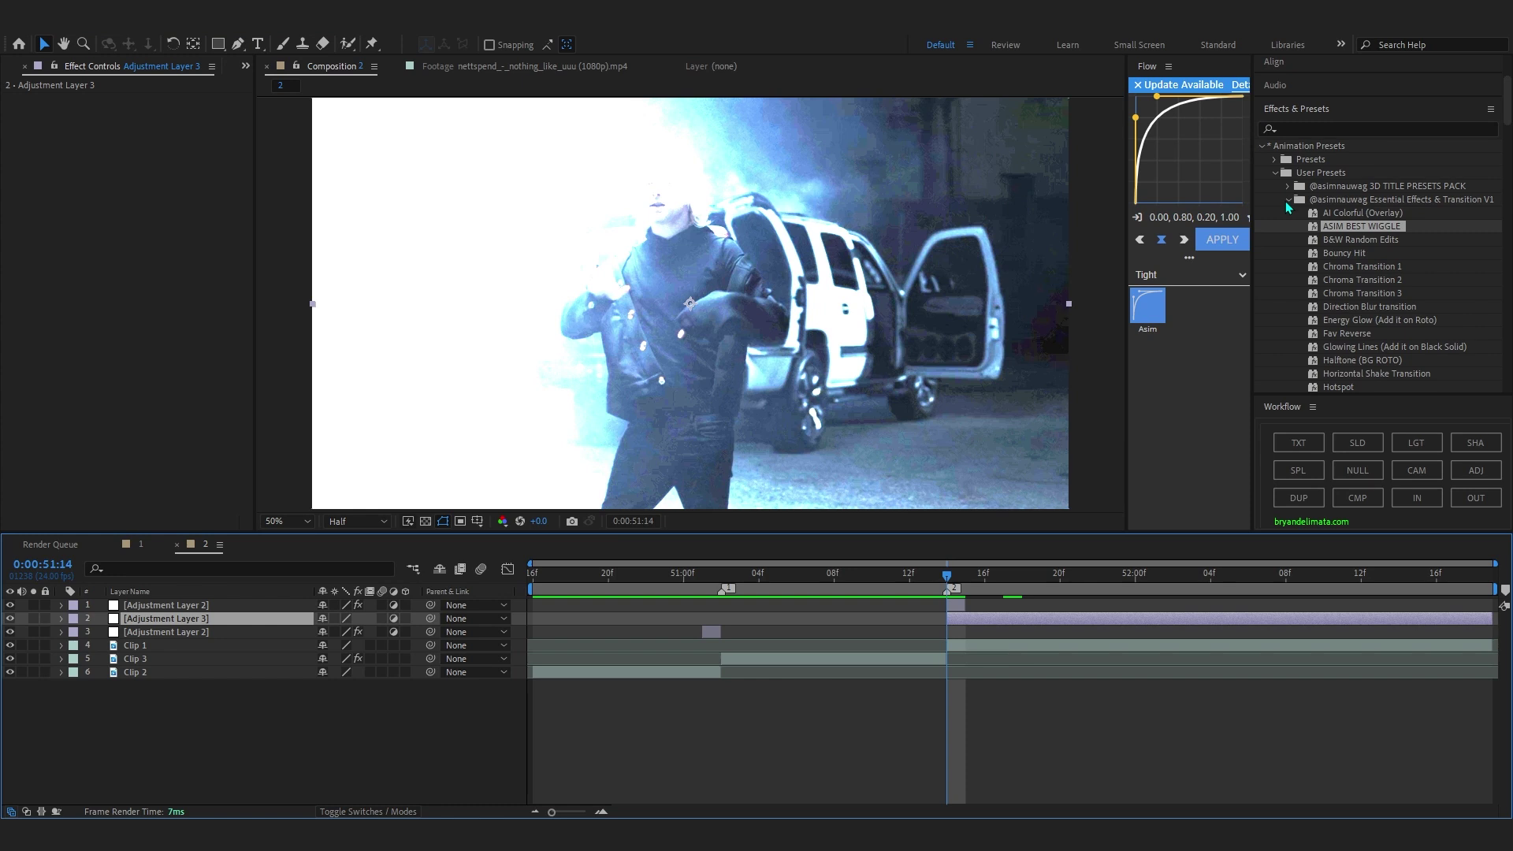
pyautogui.click(1275, 175)
pyautogui.click(1275, 175)
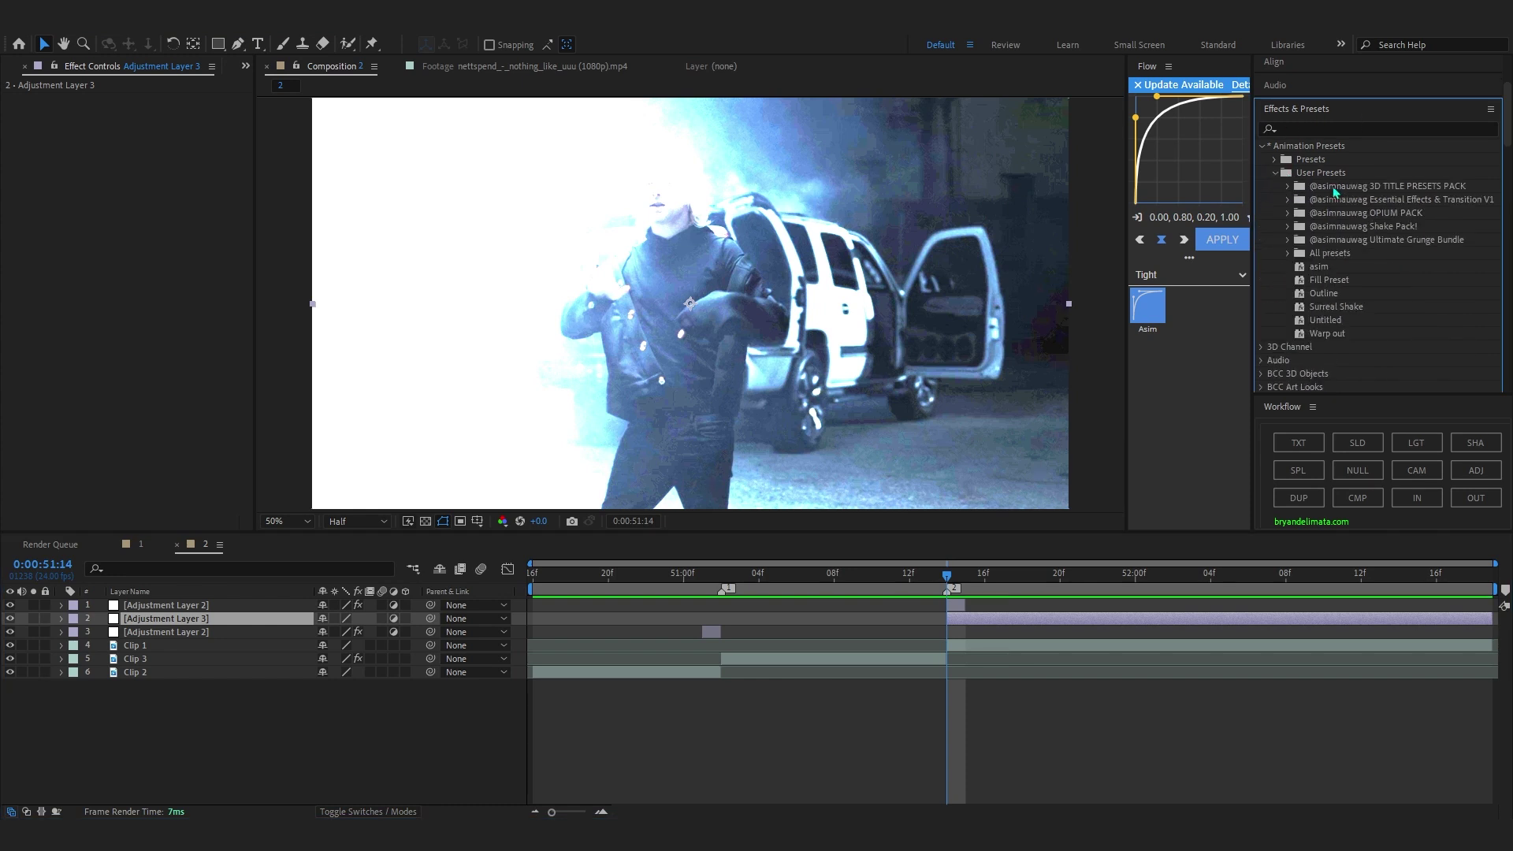
pyautogui.click(1288, 199)
pyautogui.scroll(-3, 1340, 158)
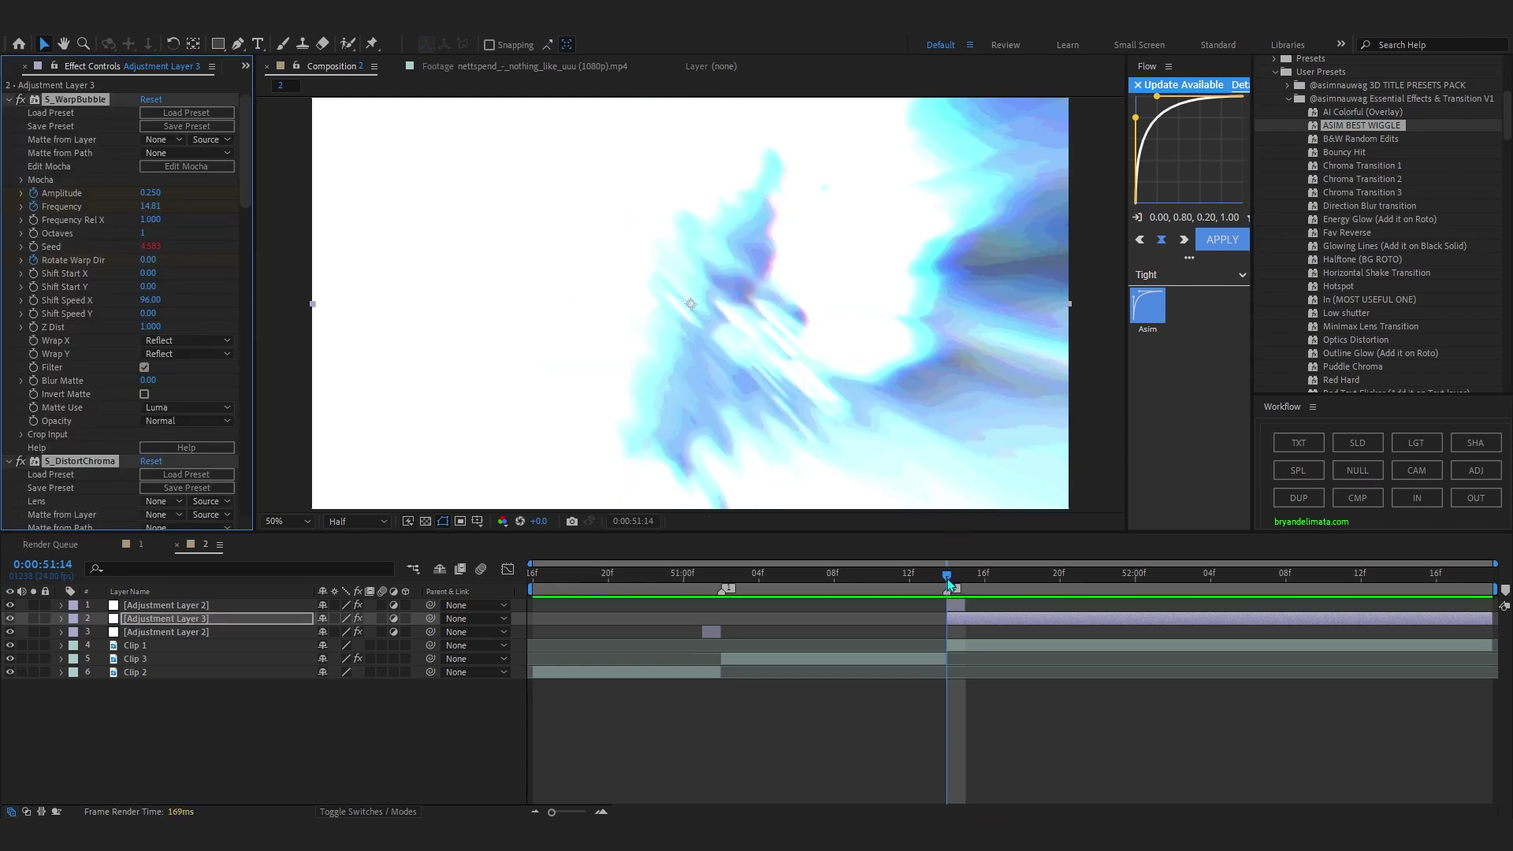
pyautogui.press('space')
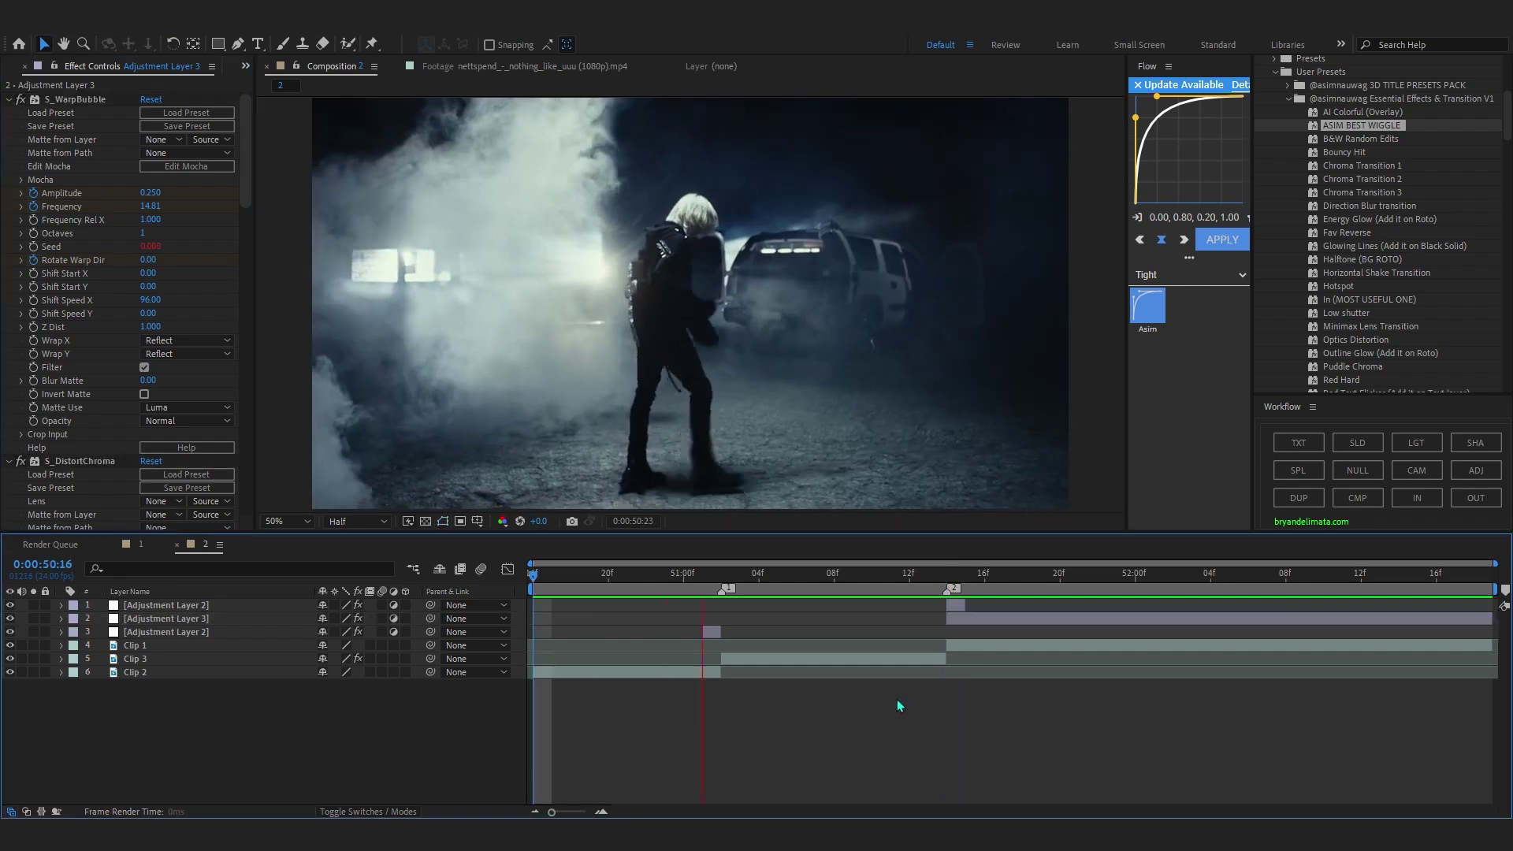